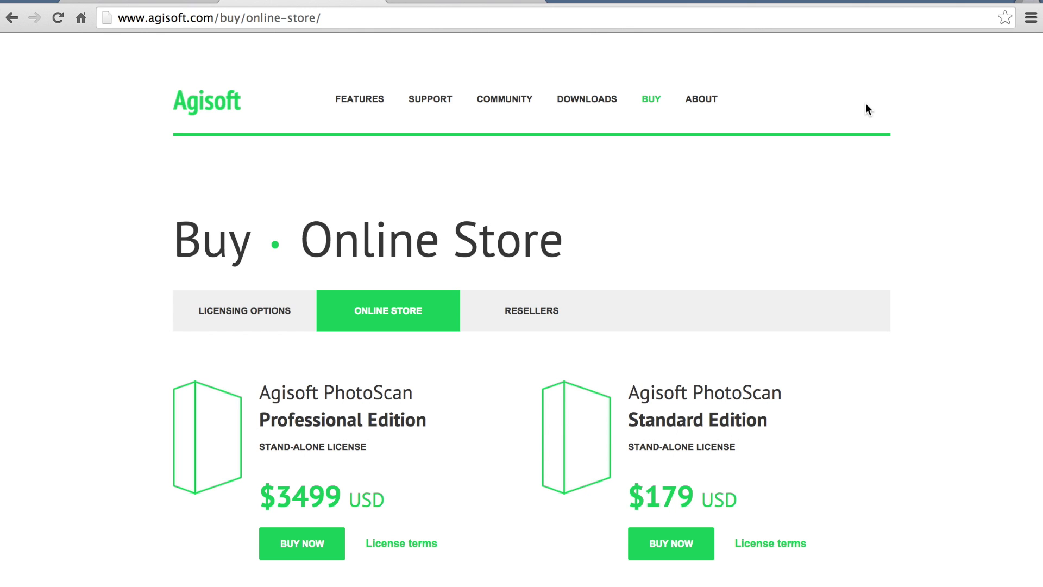
Step: Scroll through the Agisoft store page
scroll(866, 103, "down", 2)
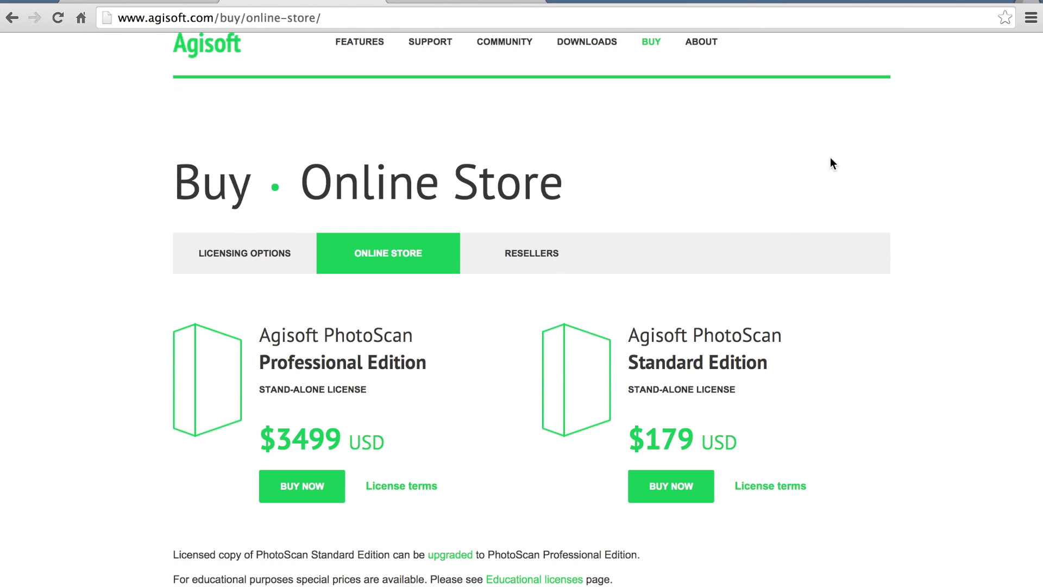
scroll(755, 231, "up", 2)
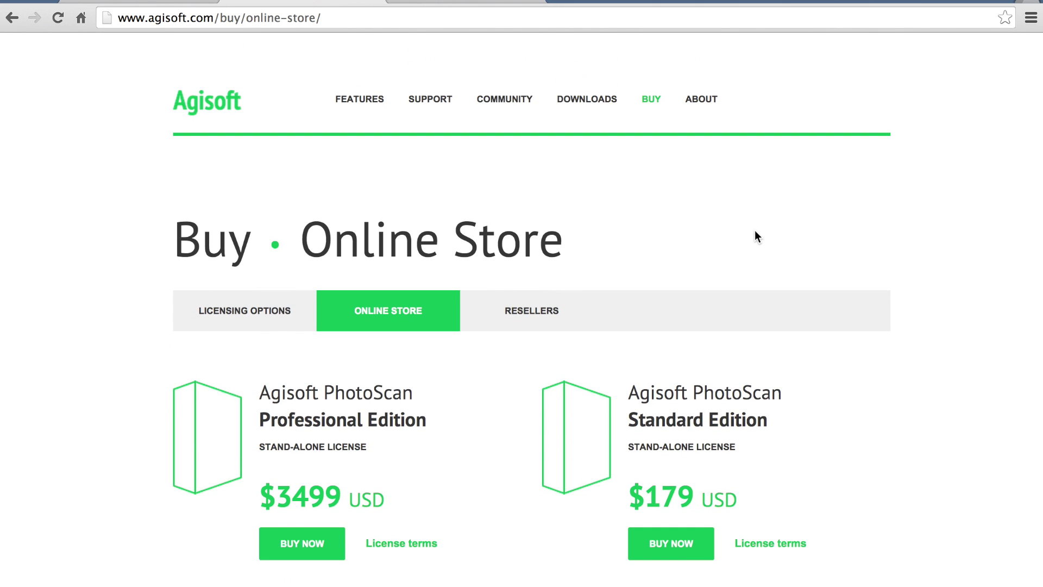
scroll(755, 231, "down", 4)
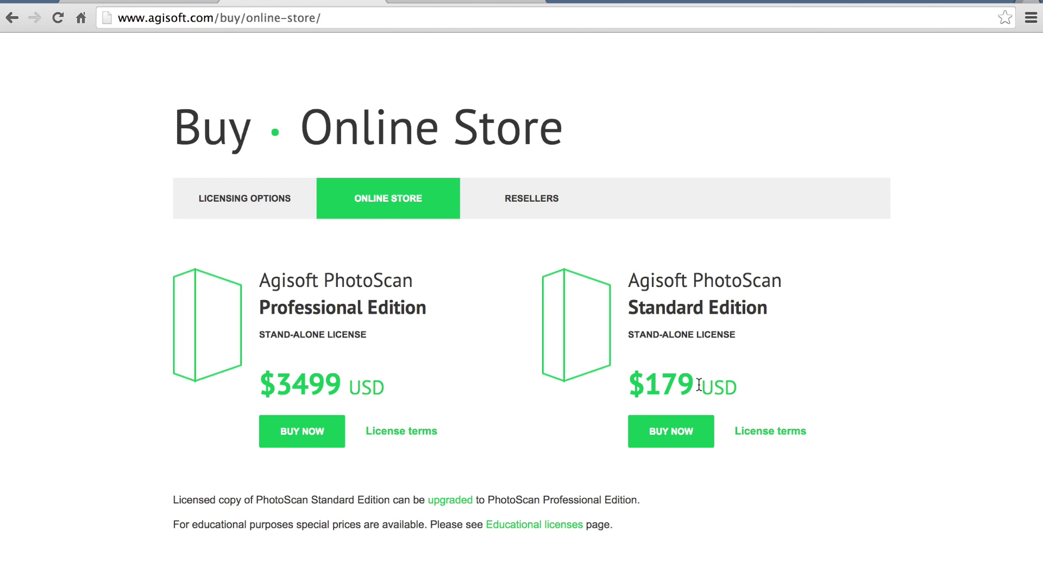
Step: Look through the caliterra_102614 Dropbox folder of IMG JPG photos, then bring up Finder
left_click(152, 6)
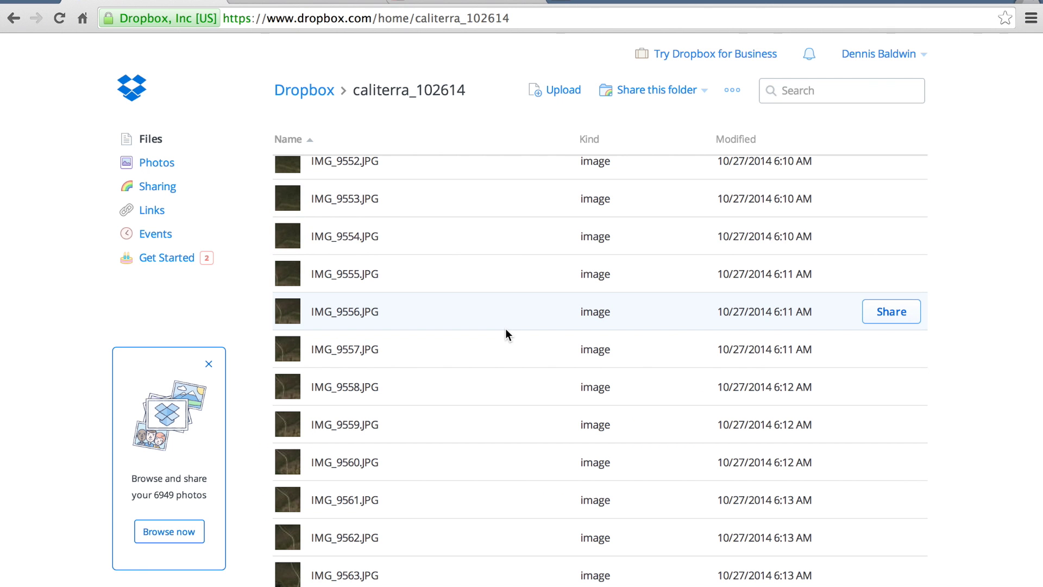
scroll(505, 329, "up", 3)
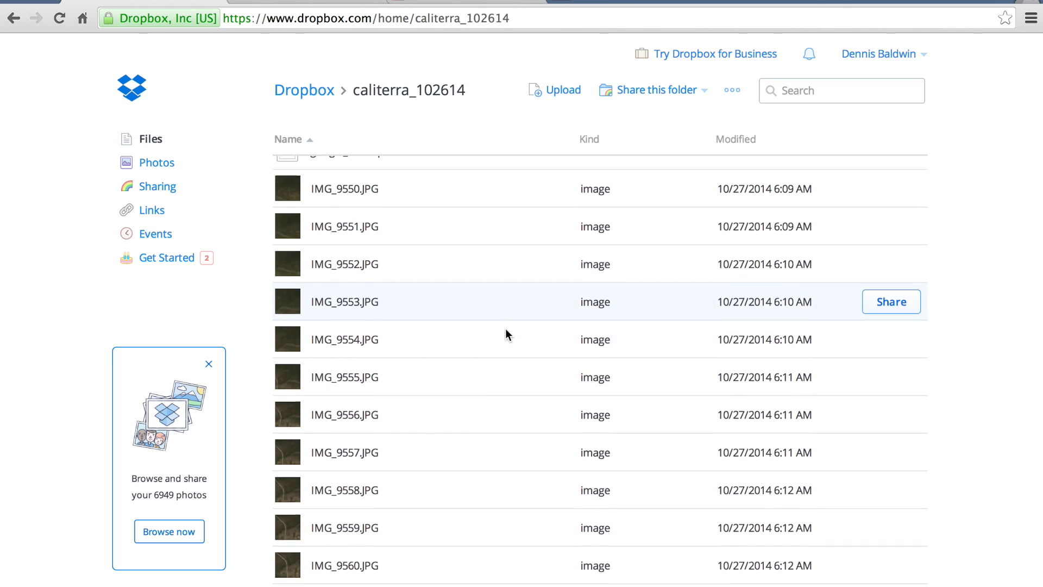
scroll(505, 333, "down", 6)
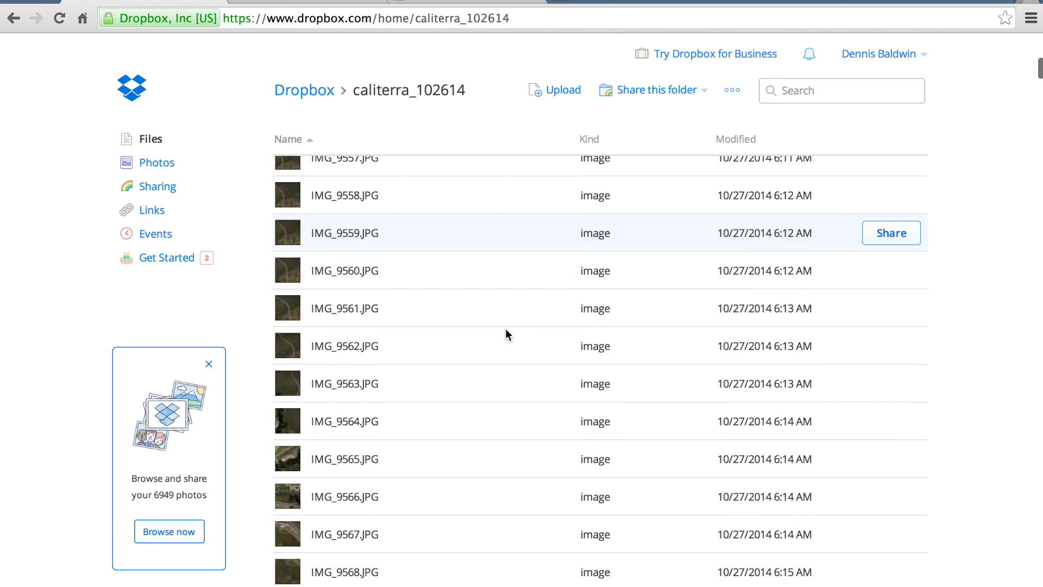
scroll(505, 328, "down", 6)
scroll(536, 296, "down", 2)
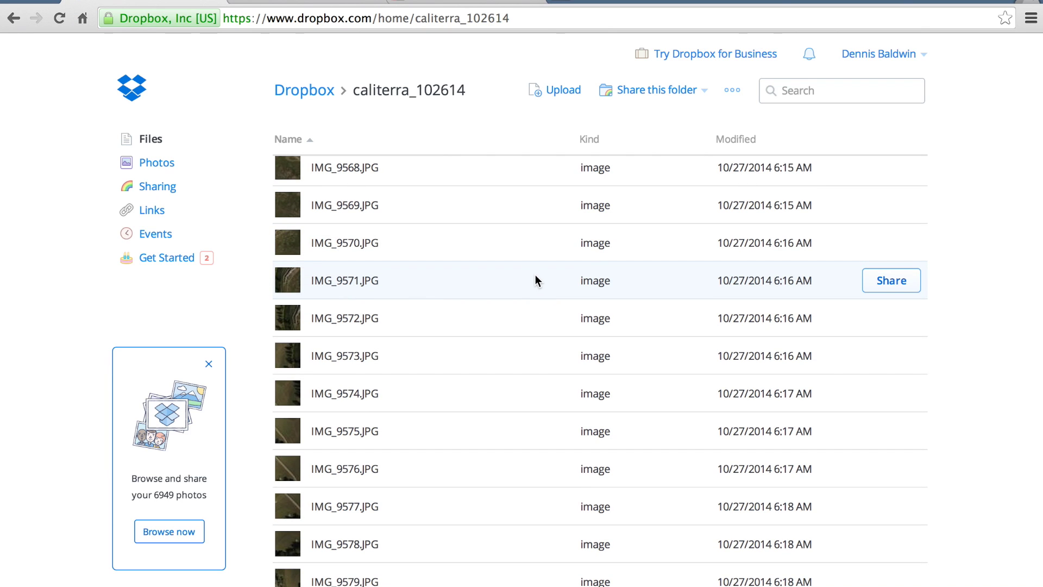
key("super+Tab")
key("super+Tab")
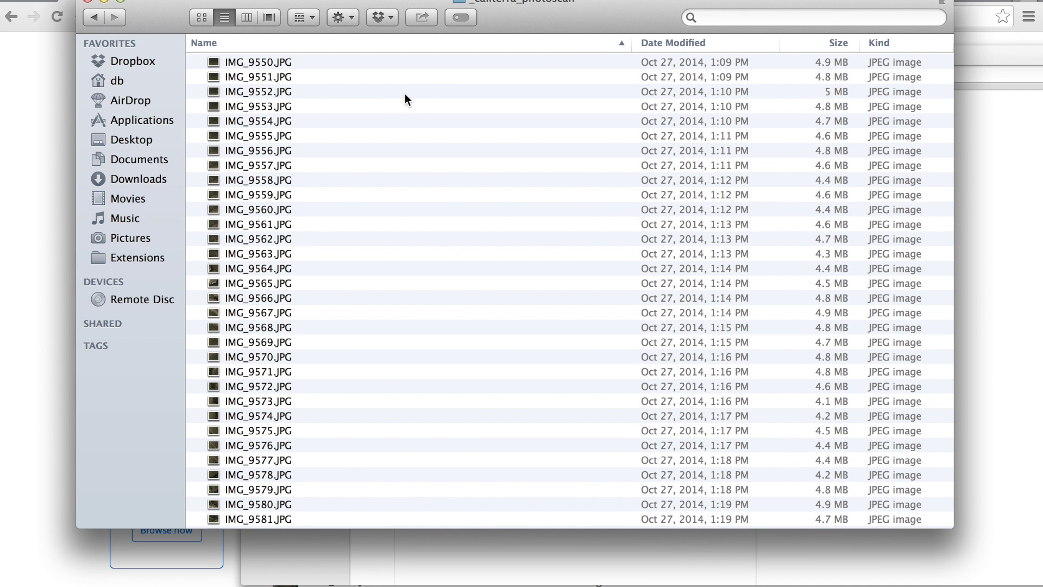
Step: Look over the local IMG_9550–IMG_9635 JPEG photos, each about 4–5 MB
scroll(286, 67, "down", 20)
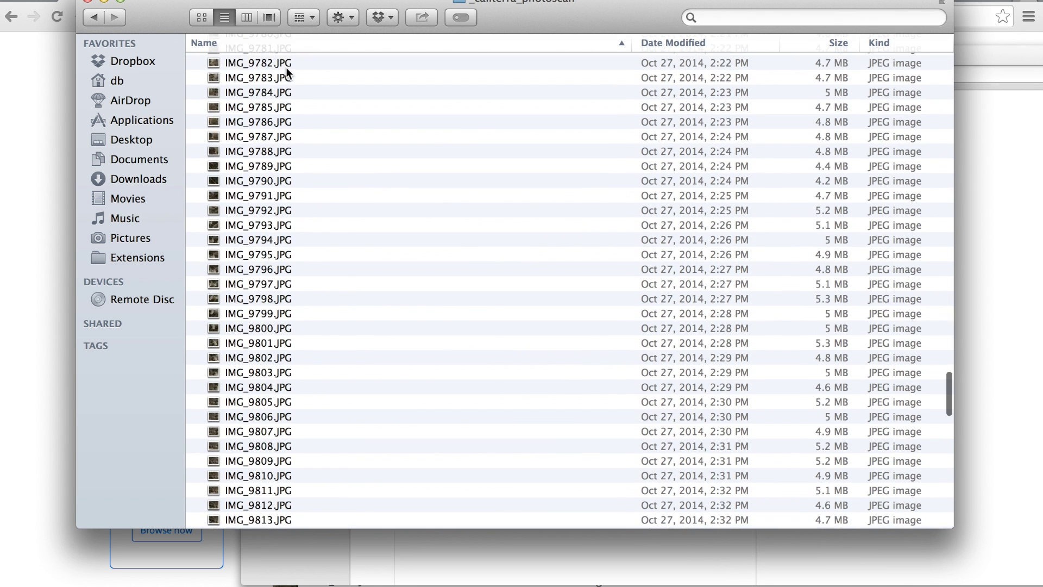
scroll(297, 284, "up", 20)
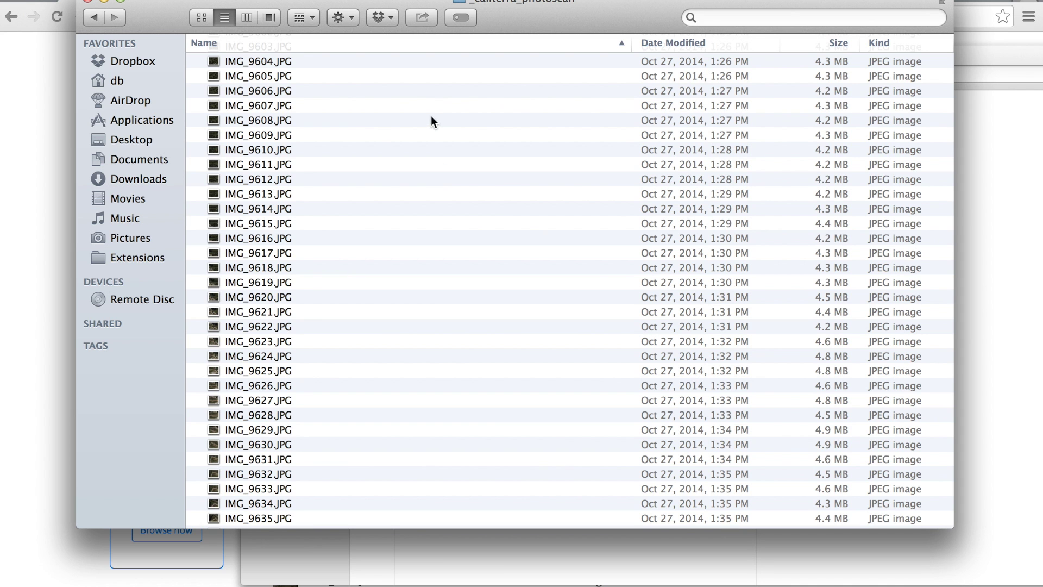
scroll(431, 122, "up", 15)
scroll(278, 179, "down", 6)
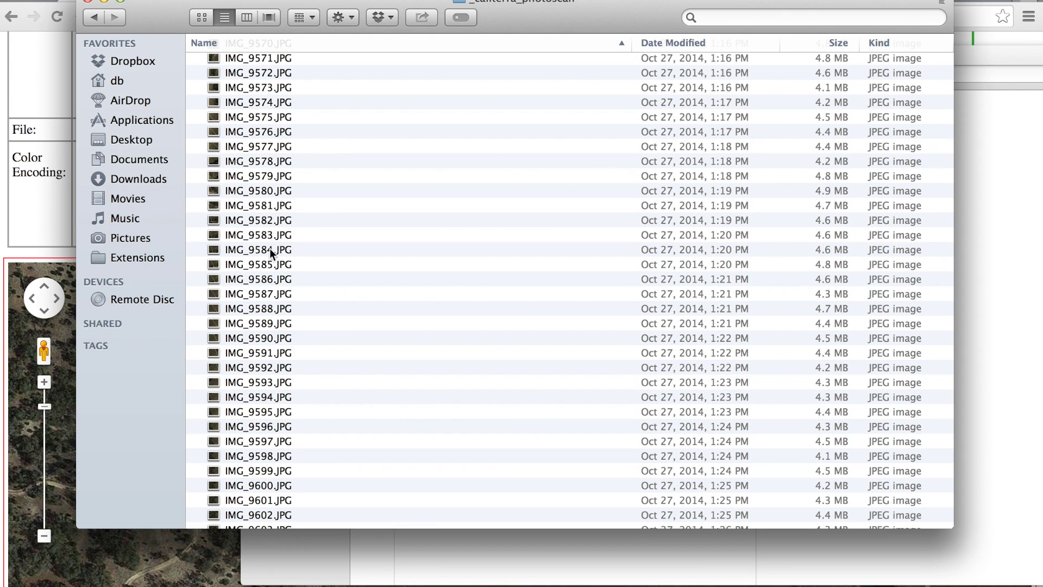
key("super+Tab")
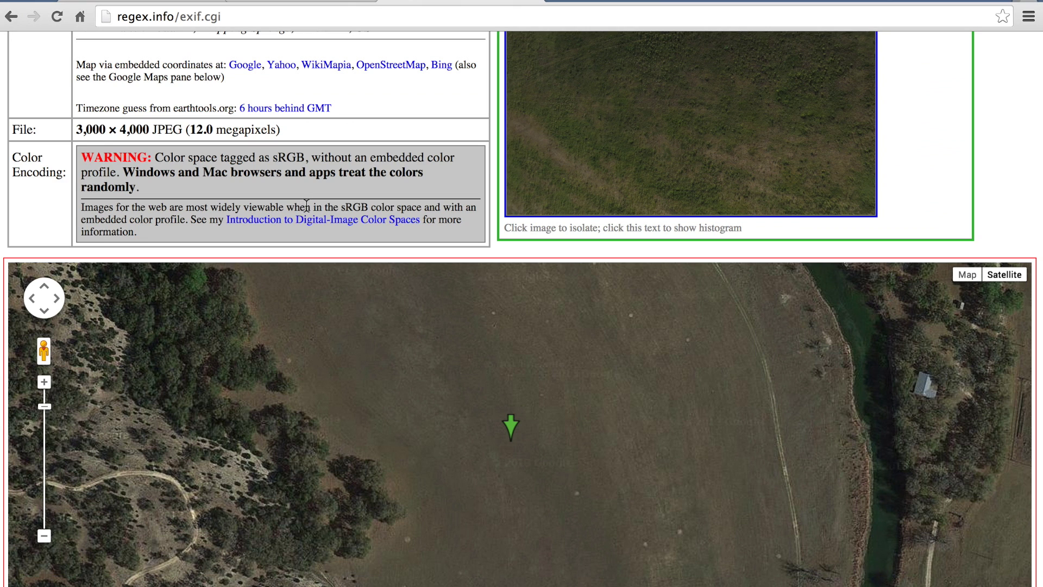
scroll(190, 245, "up", 10)
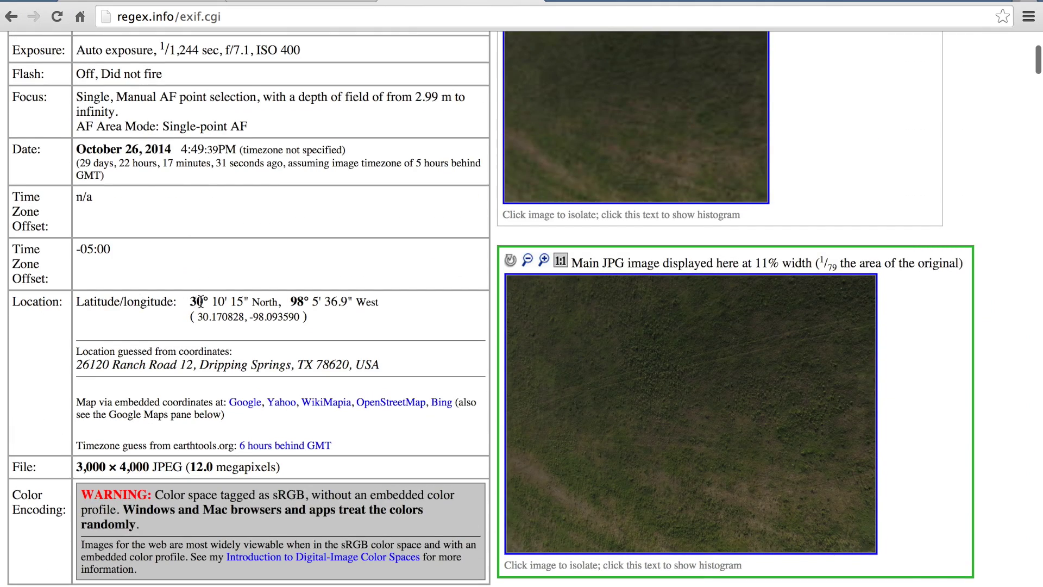
scroll(783, 273, "down", 3)
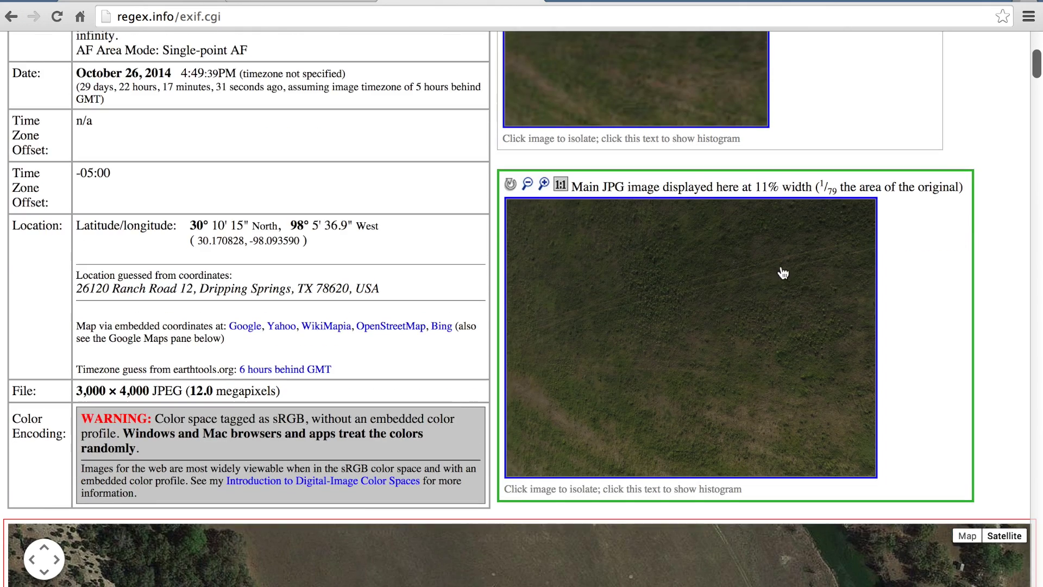
scroll(783, 273, "down", 10)
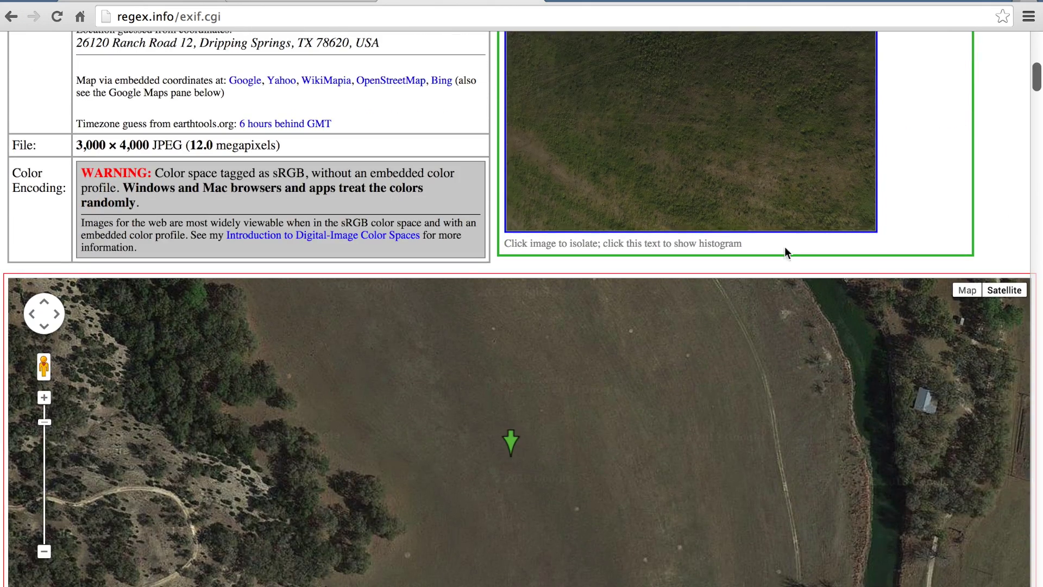
key("super+Tab")
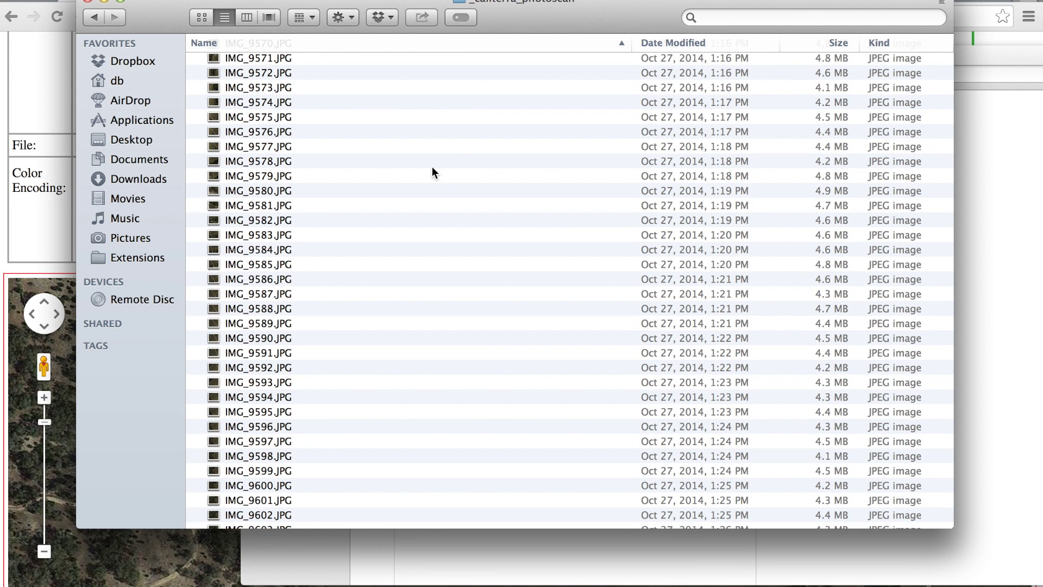
Step: Scroll further down the Finder list of JPEG photos
scroll(429, 169, "down", 15)
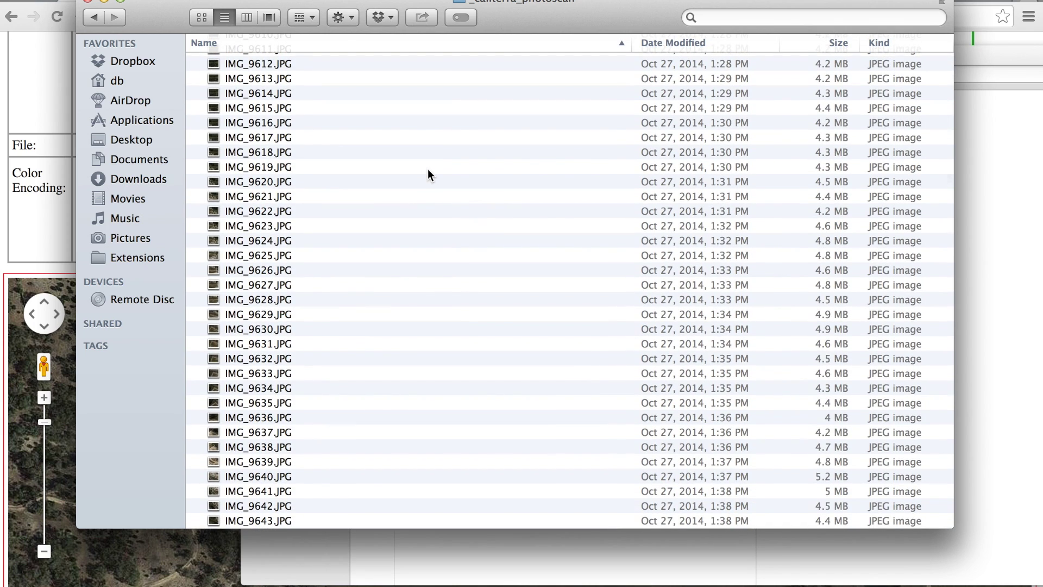
scroll(428, 172, "down", 20)
scroll(428, 175, "down", 12)
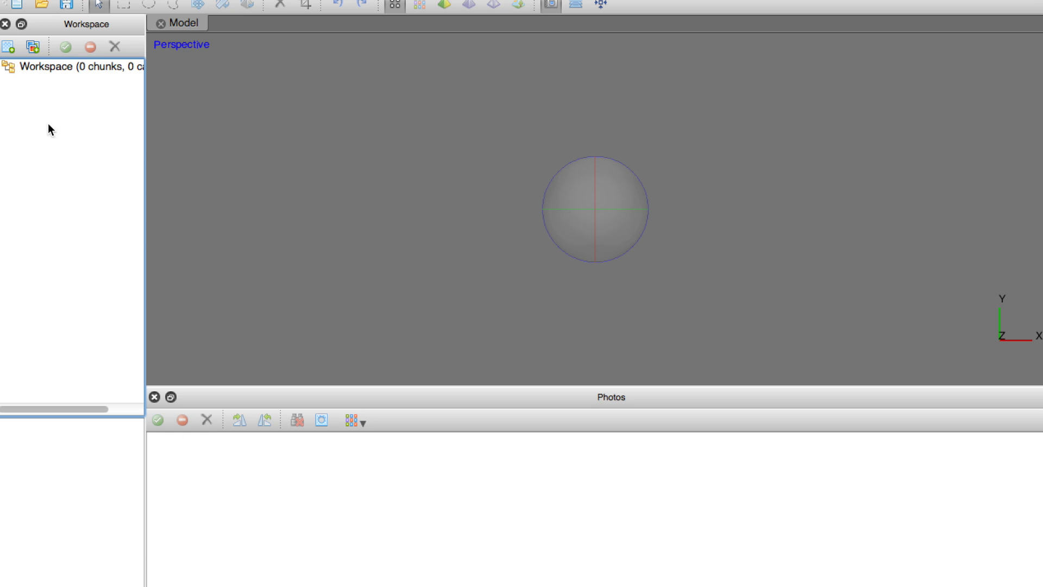
Step: Add photos IMG_9550 through IMG_9894 from _caliterra_photoscan to the project
left_click(34, 47)
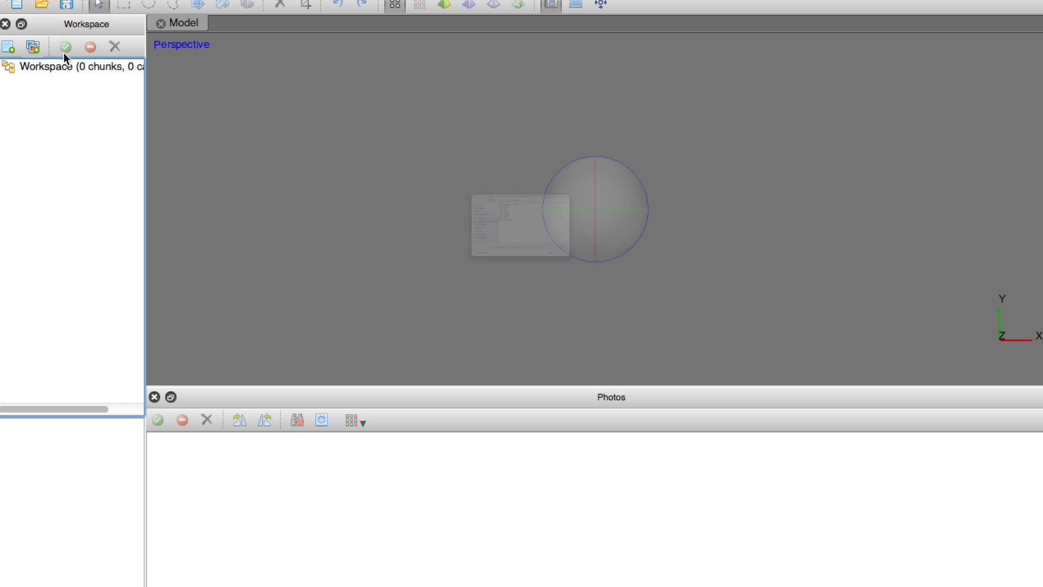
left_click(454, 103)
left_click(626, 130)
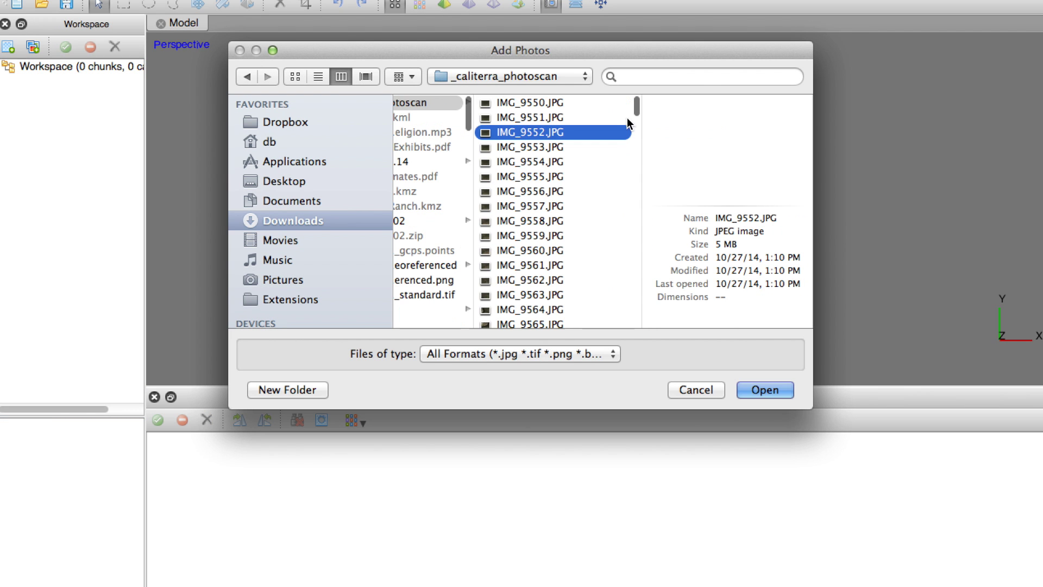
left_click(620, 103)
left_click_drag(640, 108, 647, 386)
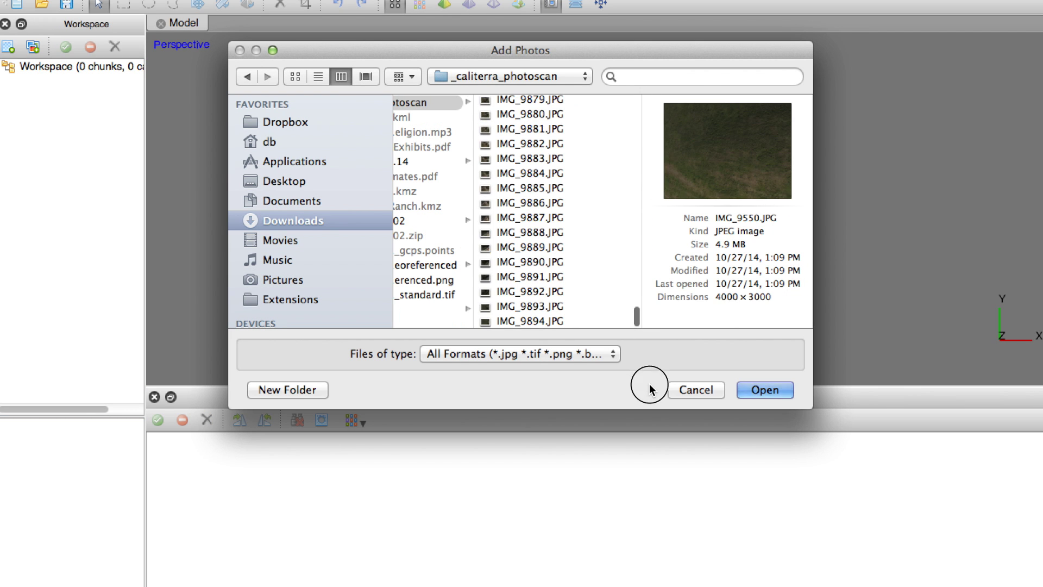
left_click(546, 321, "shift")
left_click(750, 389)
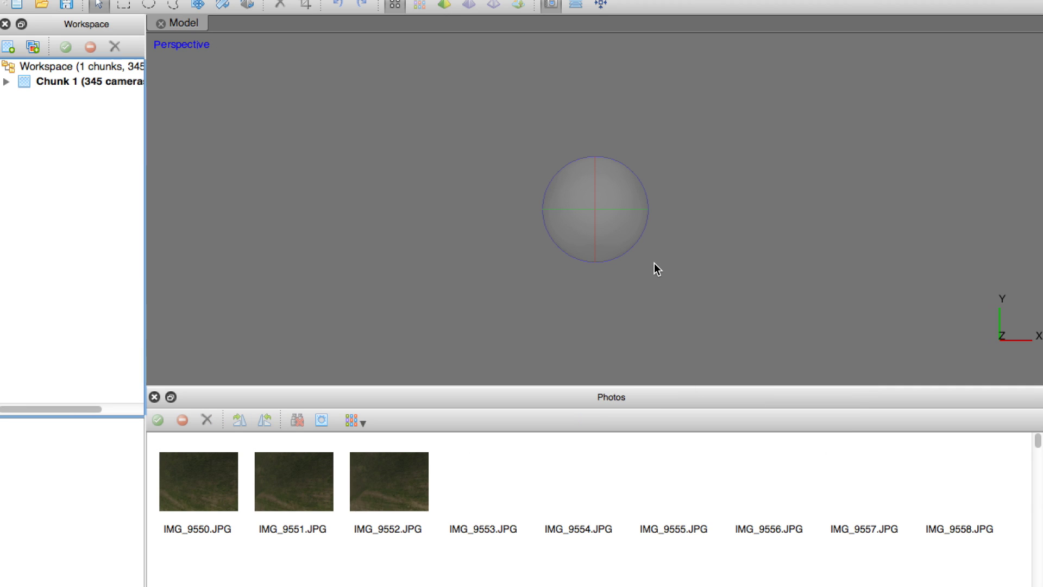
Step: Scroll through the 345 photo thumbnails now in Chunk 1
scroll(731, 455, "down", 10)
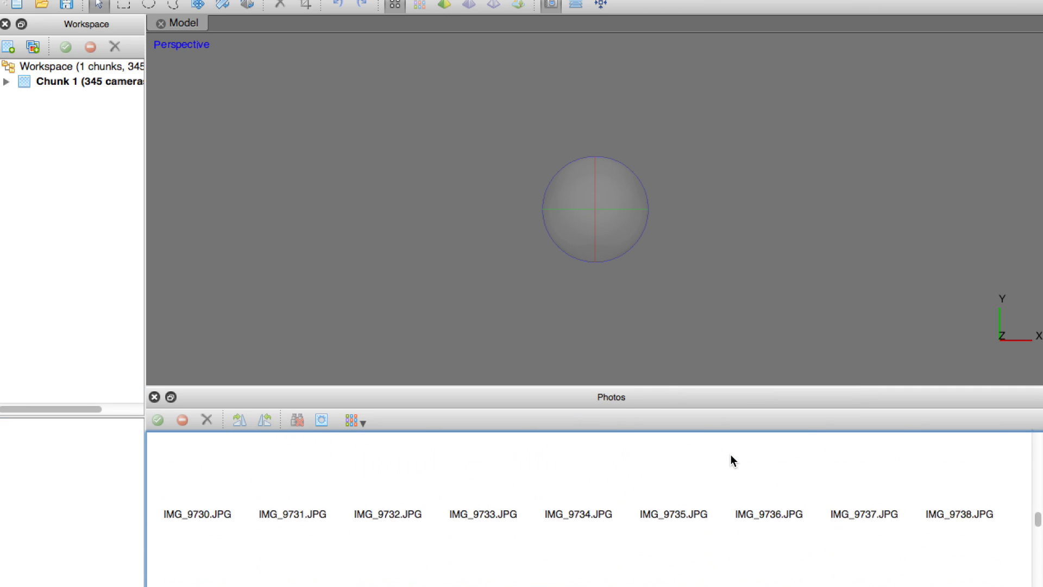
scroll(731, 455, "up", 10)
scroll(731, 459, "down", 10)
scroll(730, 459, "up", 3)
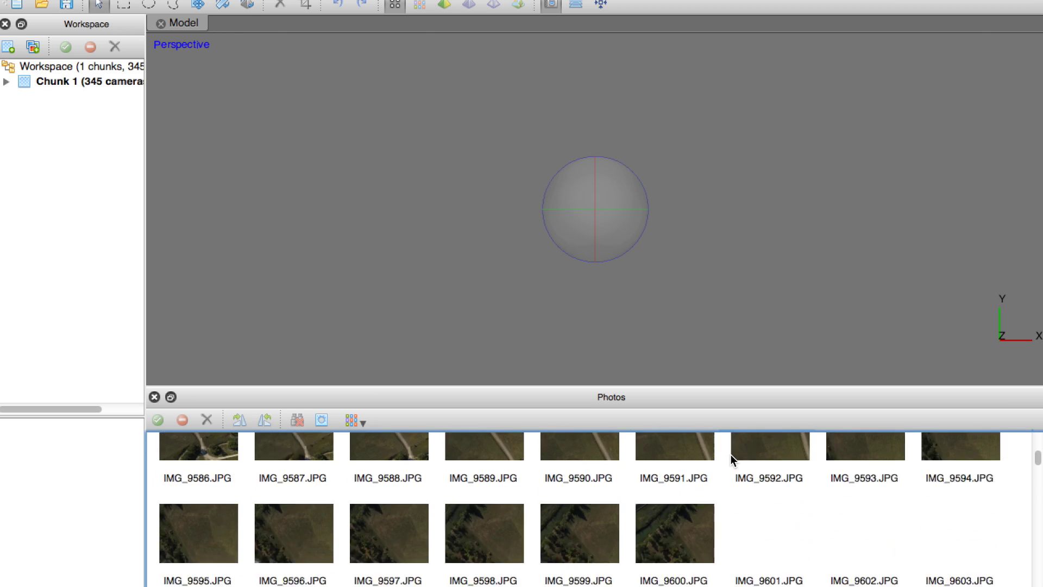
scroll(730, 459, "down", 4)
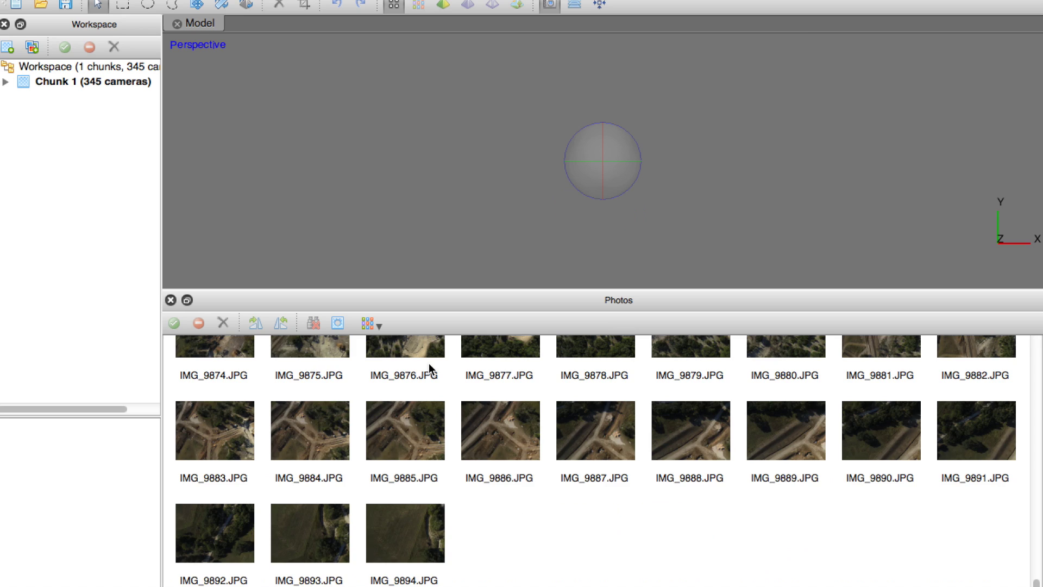
scroll(464, 408, "up", 5)
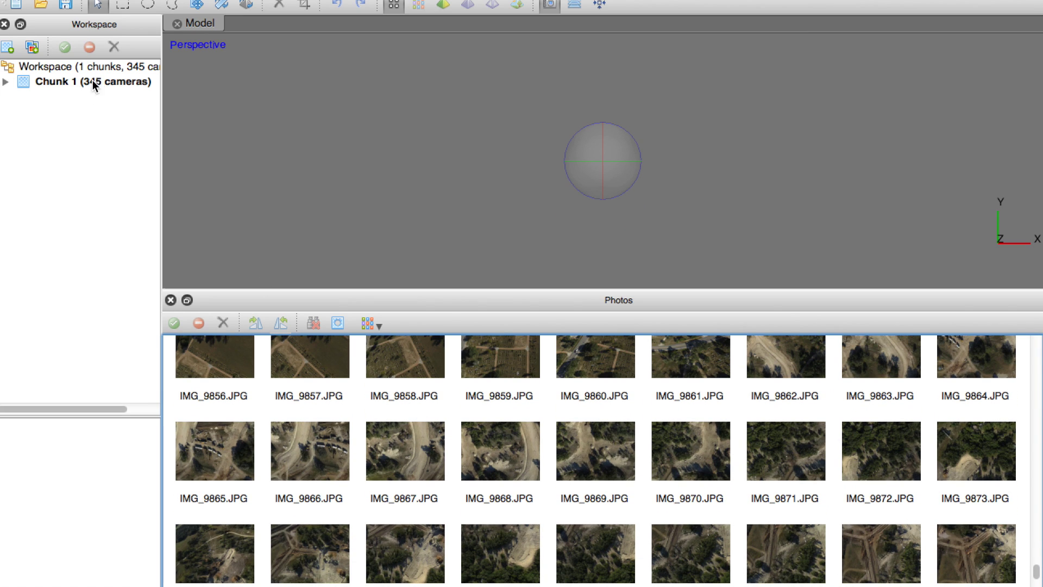
scroll(483, 421, "up", 15)
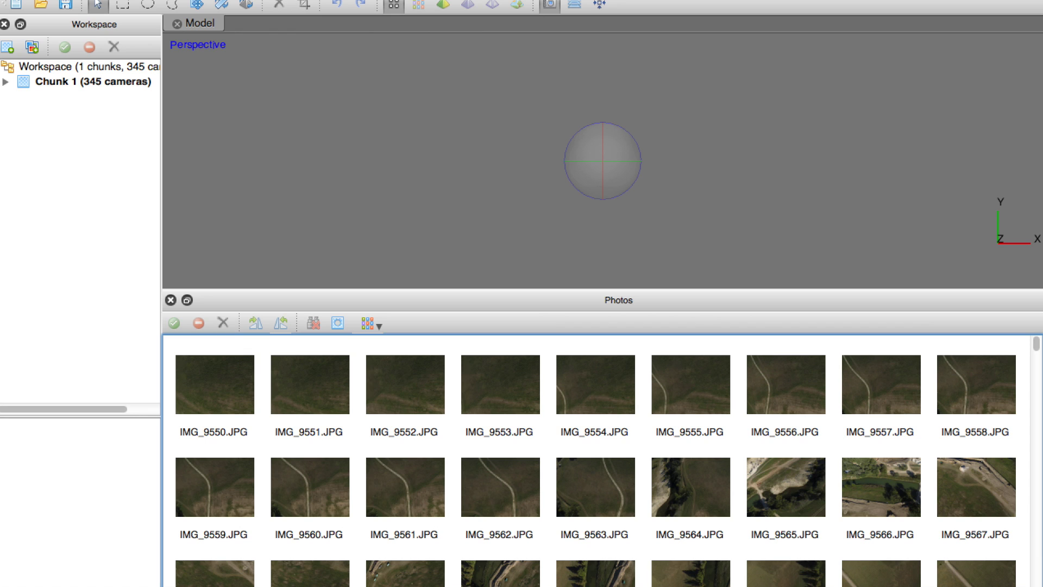
left_click(250, 0)
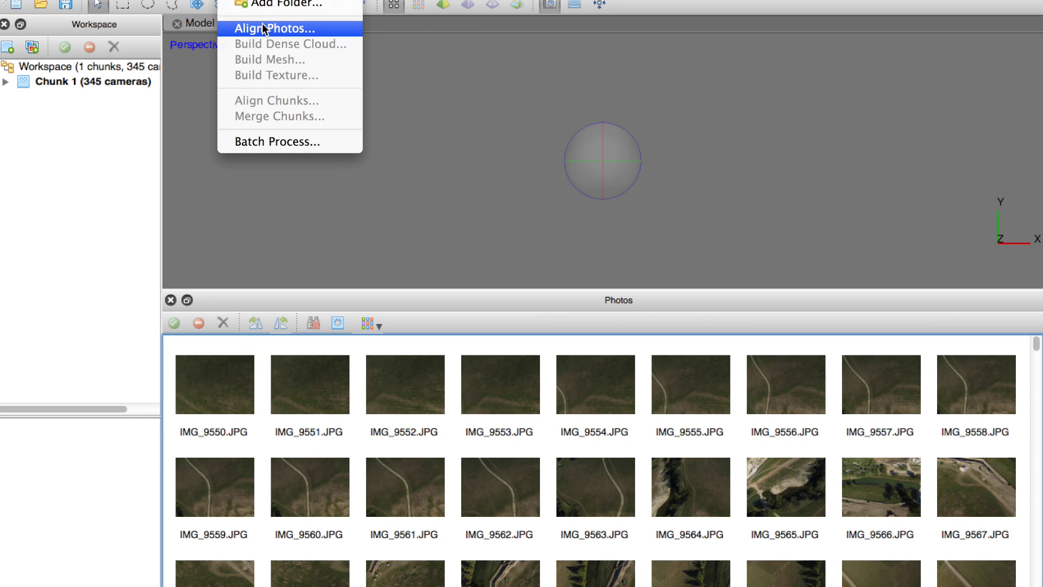
Step: Align the photos with Medium accuracy and Generic pair preselection
left_click(275, 28)
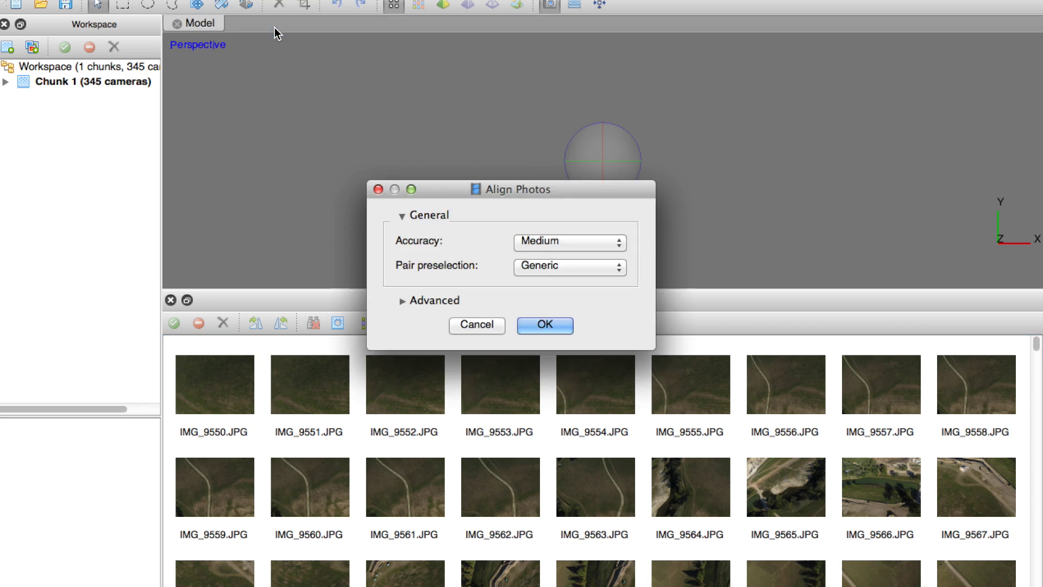
left_click(544, 241)
left_click(466, 241)
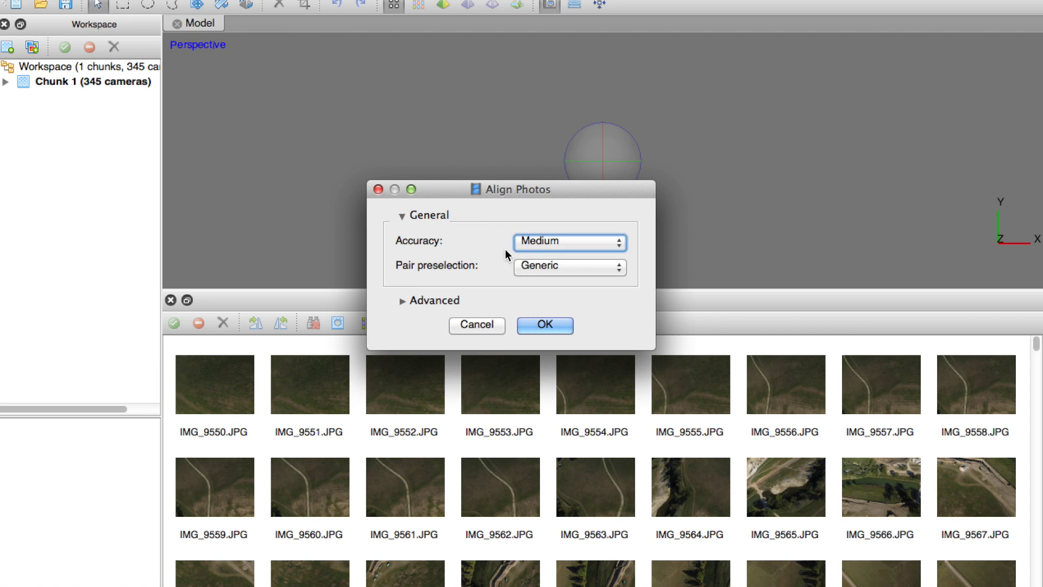
left_click(550, 265)
left_click(454, 274)
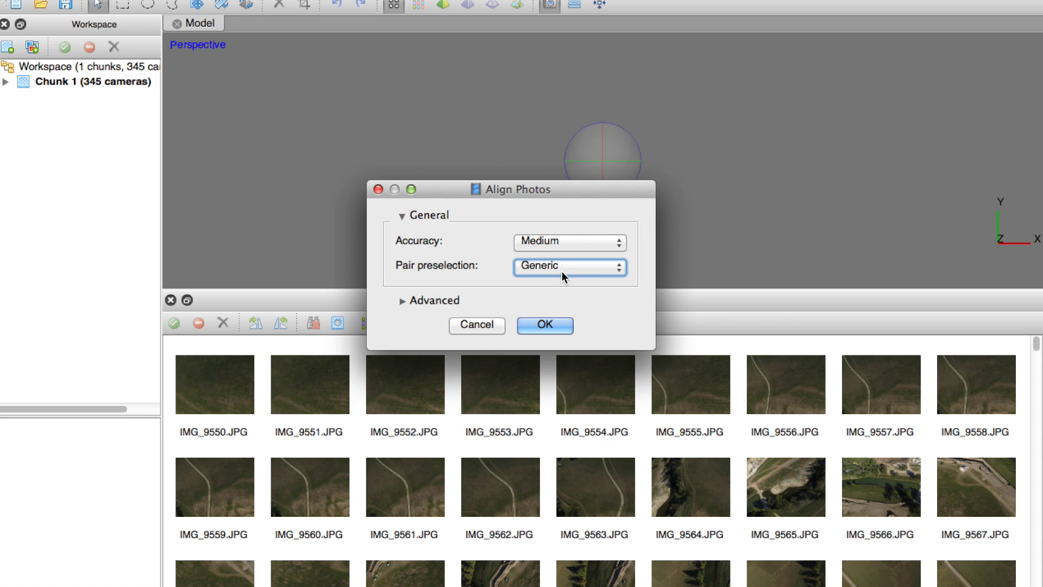
left_click(571, 241)
left_click(540, 208)
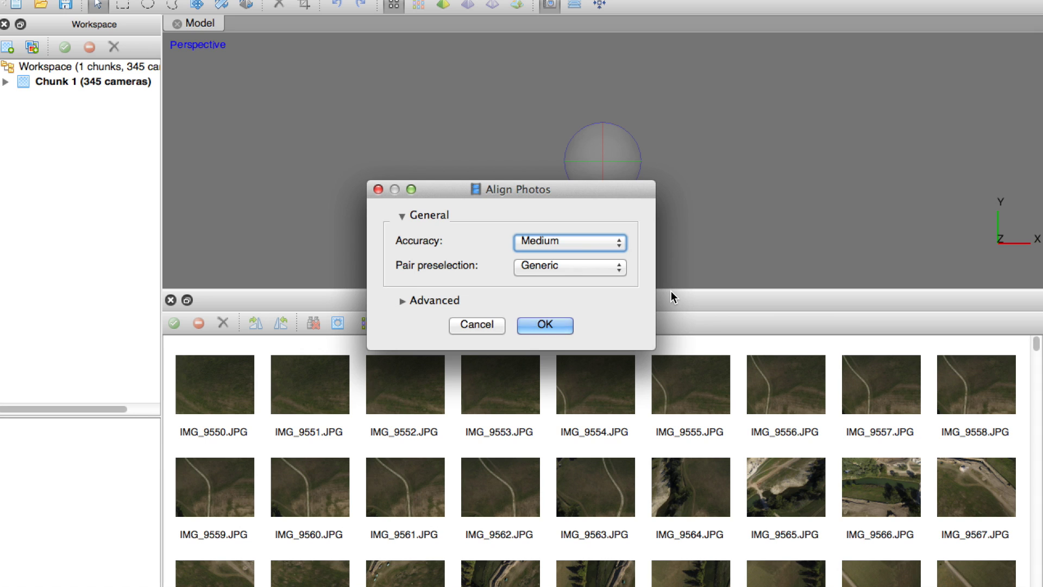
left_click(552, 325)
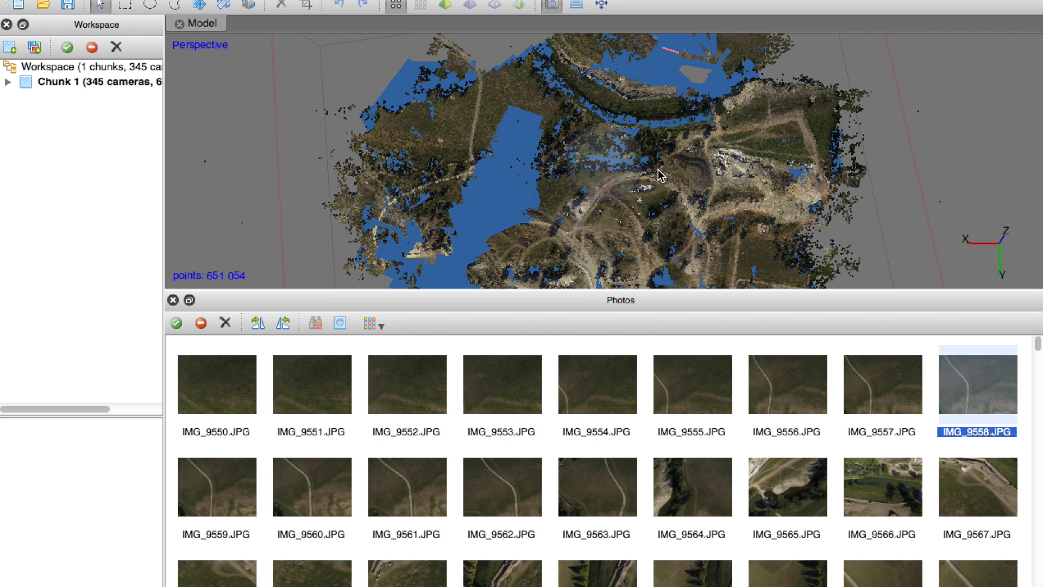
Step: Orbit the 651,054-point sparse cloud to a side view
left_click_drag(620, 150, 632, 252)
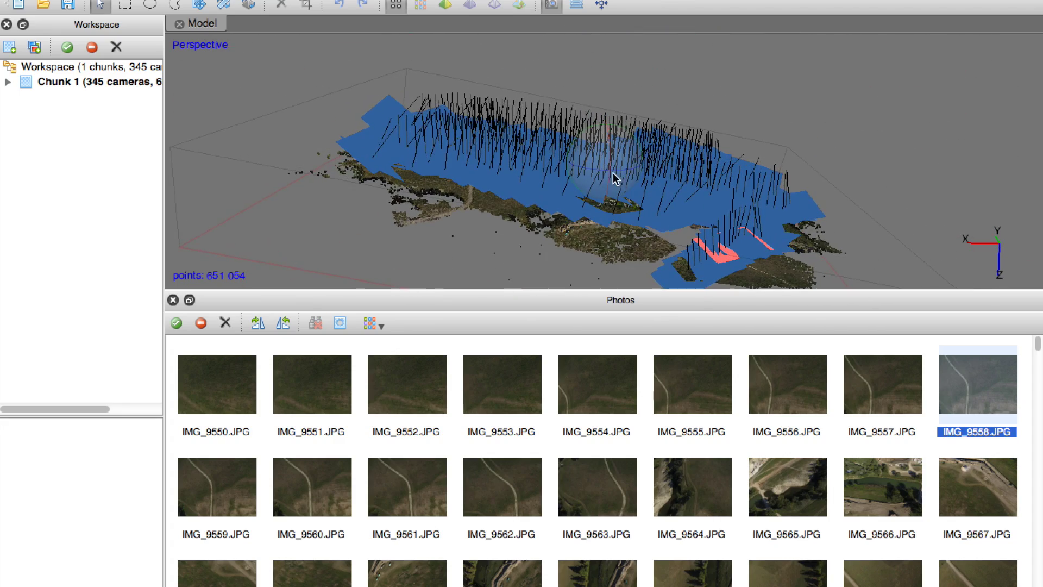
mouse_move(612, 168)
left_mouse_down()
mouse_move(612, 186)
mouse_move(612, 162)
left_mouse_up()
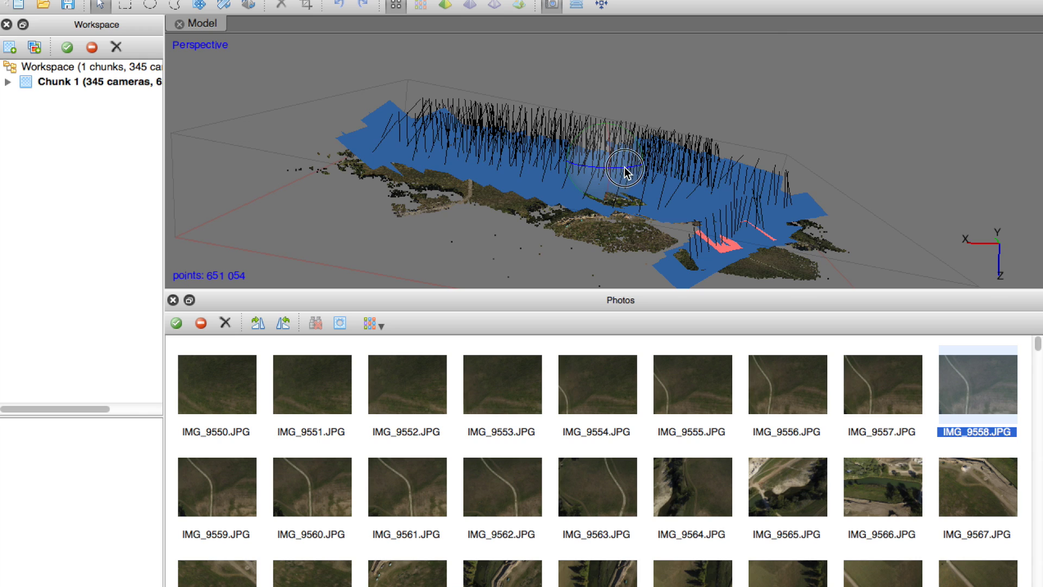
left_click_drag(625, 168, 673, 196)
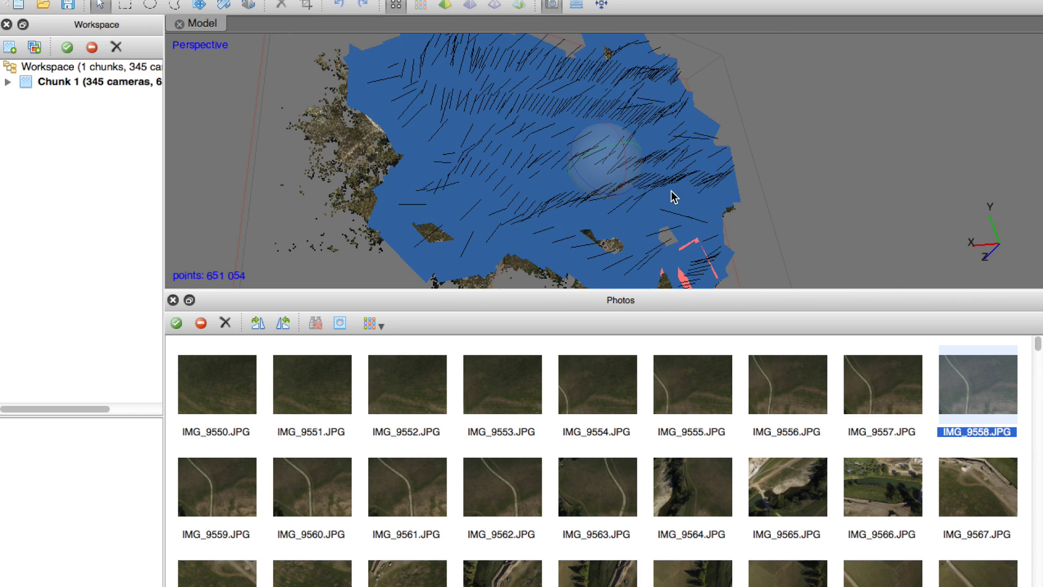
left_click_drag(624, 166, 625, 145)
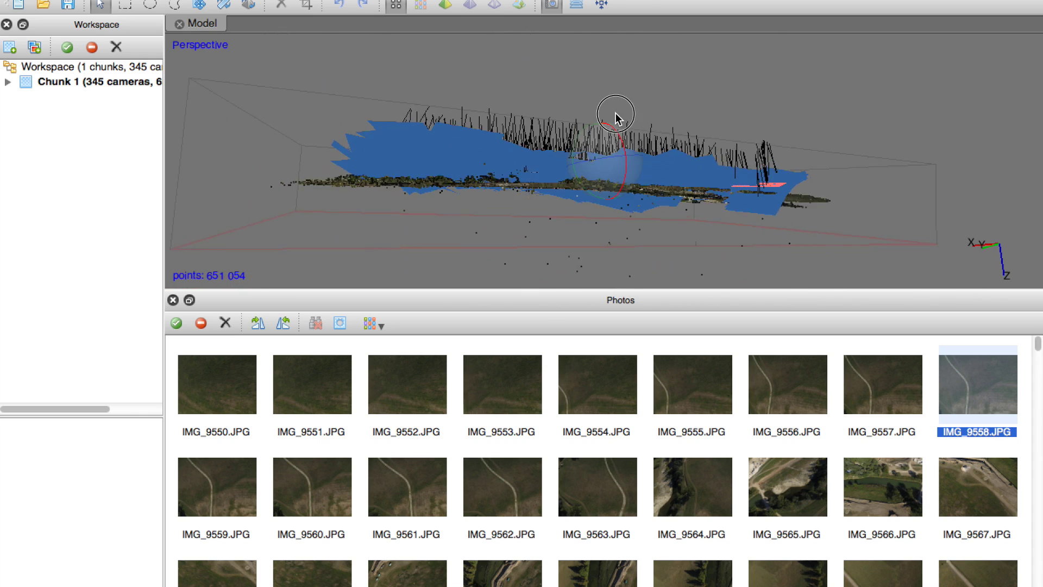
left_click_drag(615, 113, 600, 279)
scroll(618, 399, "down", 3)
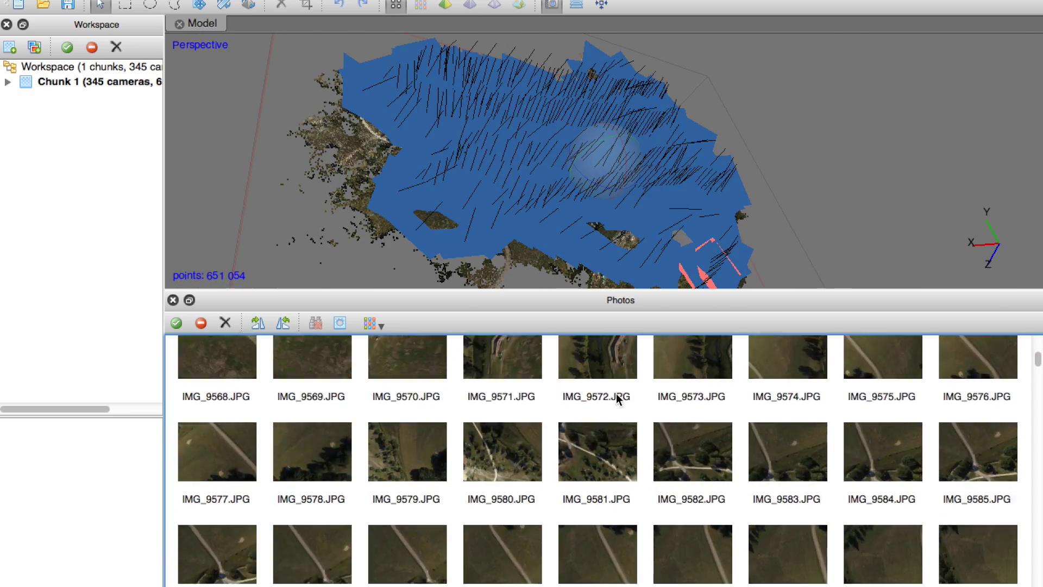
scroll(619, 400, "down", 10)
left_click(601, 387)
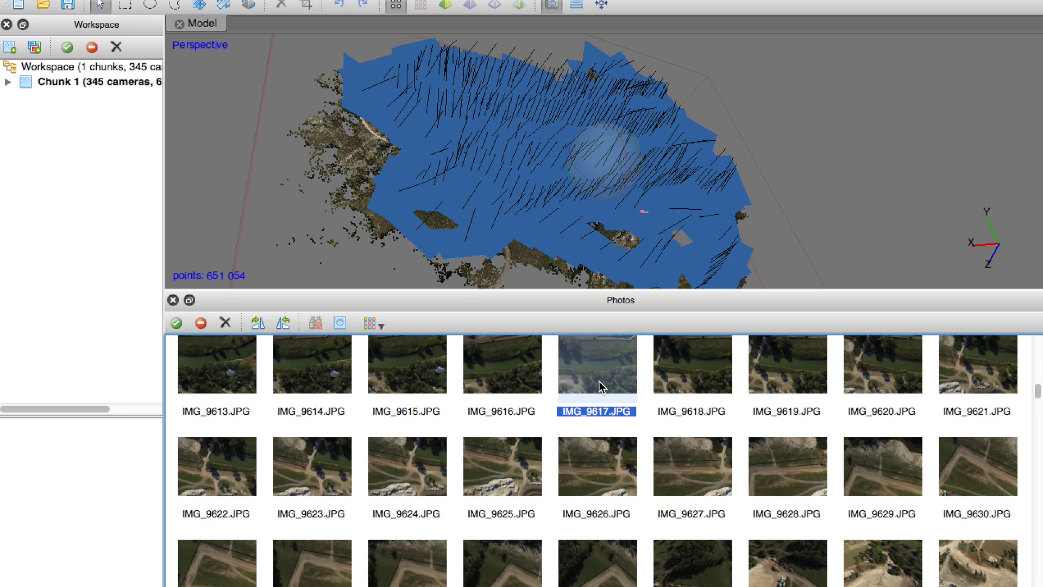
left_click(693, 363)
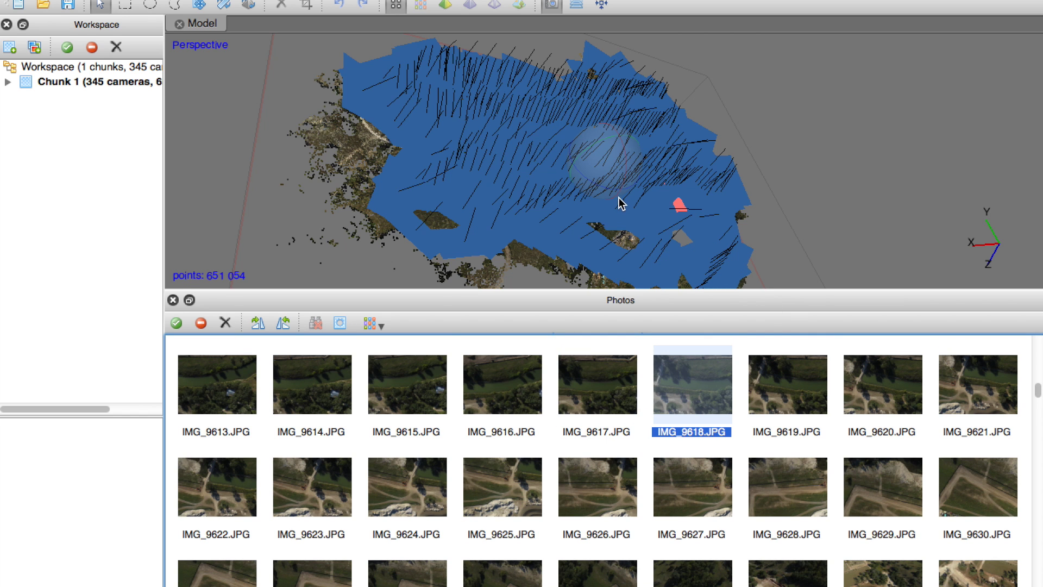
left_click_drag(621, 204, 724, 197)
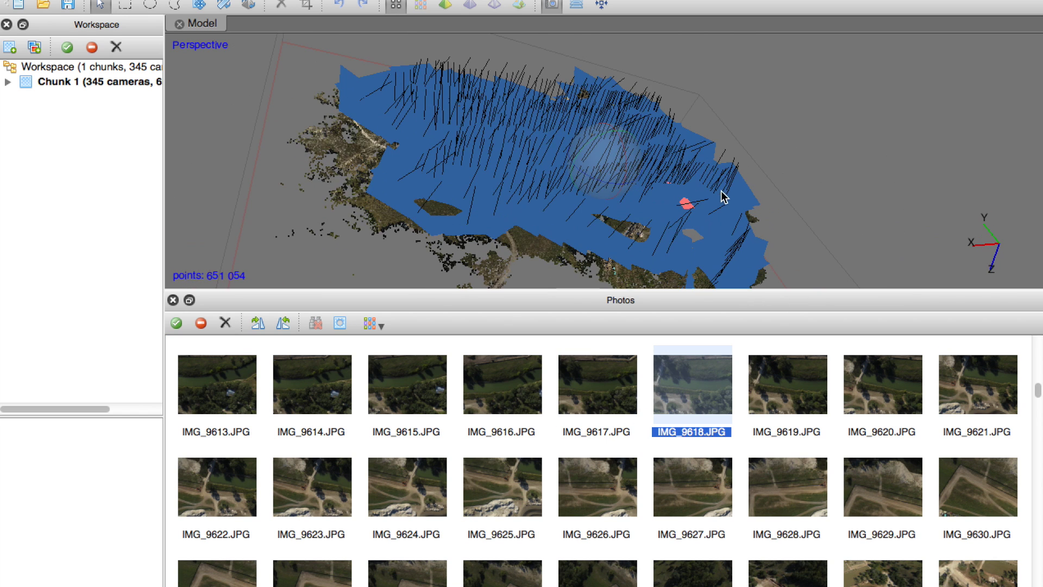
left_click(790, 398)
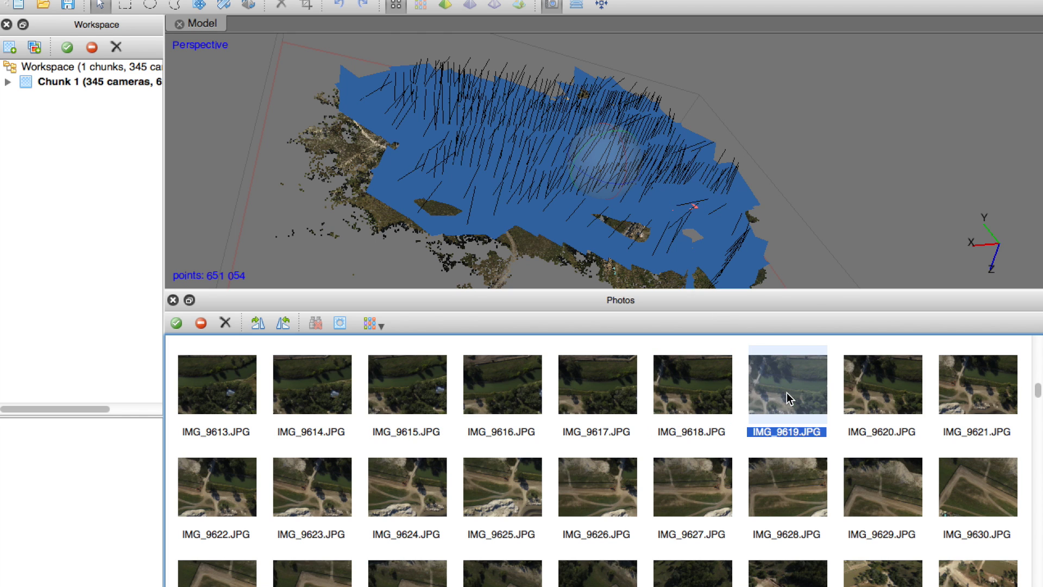
left_click(859, 396)
left_click(781, 452)
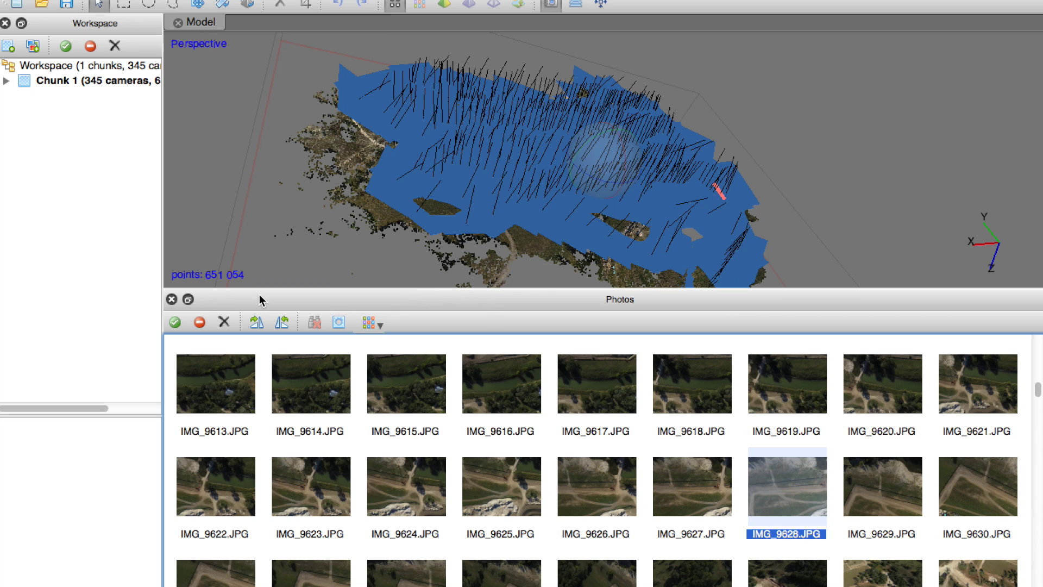
left_click(172, 299)
Step: Hide the camera markers and orbit and zoom onto the sparse point cloud
left_click(551, 4)
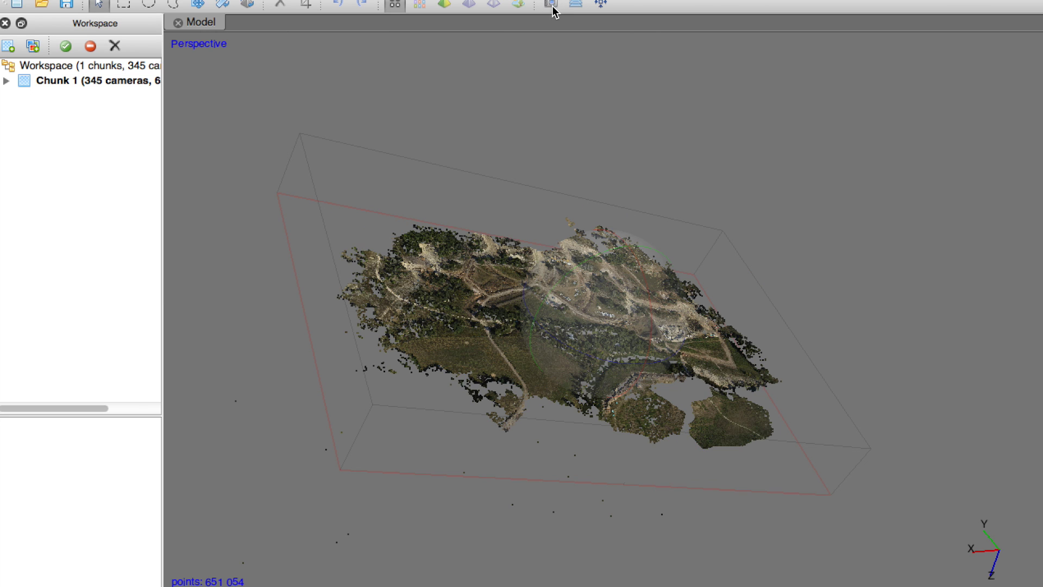
left_click_drag(652, 345, 623, 380)
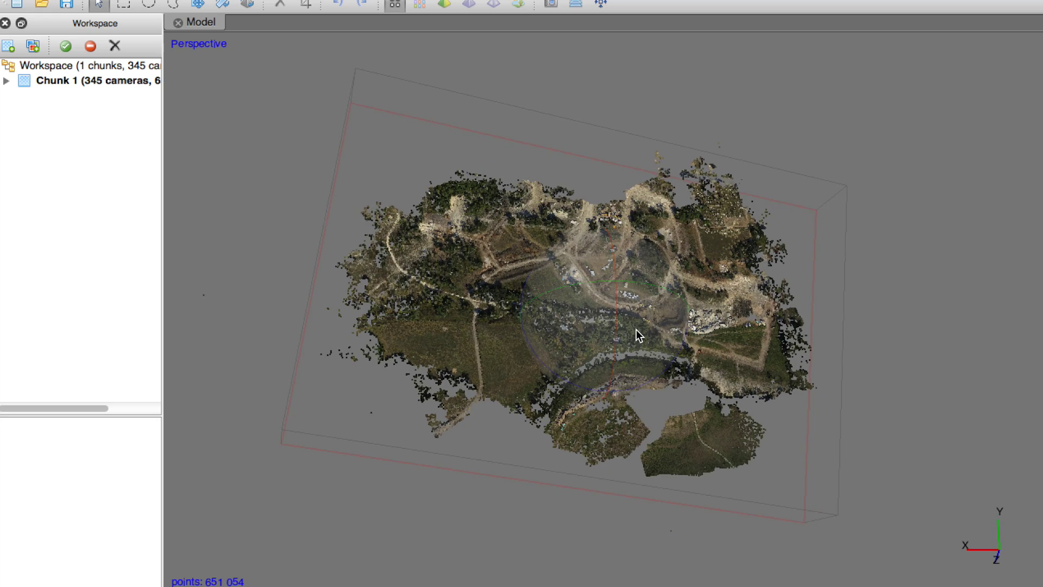
scroll(637, 329, "up", 5)
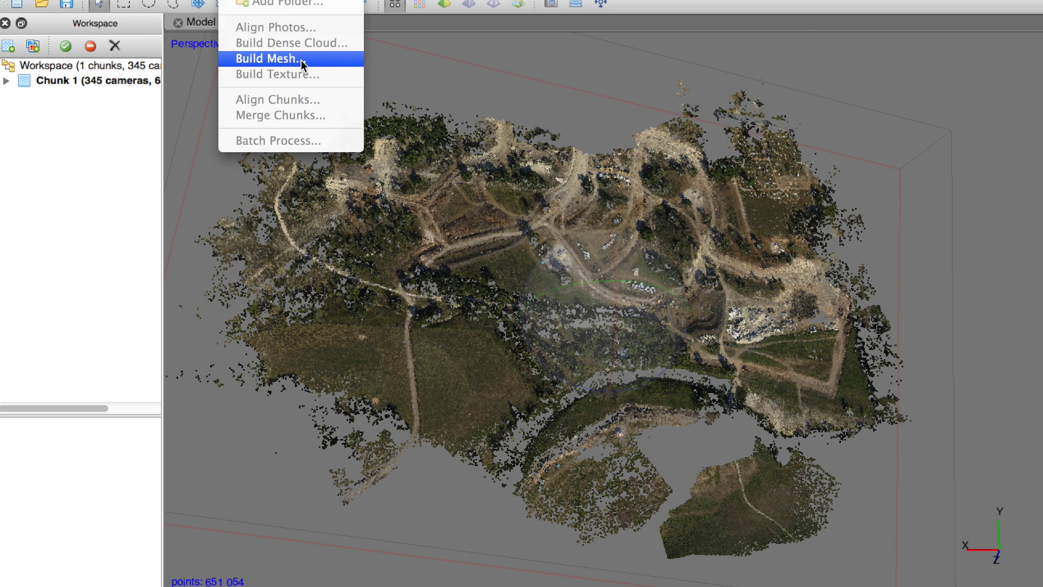
Step: Build a Height field mesh with Medium polygon count (43 386)
left_click(292, 61)
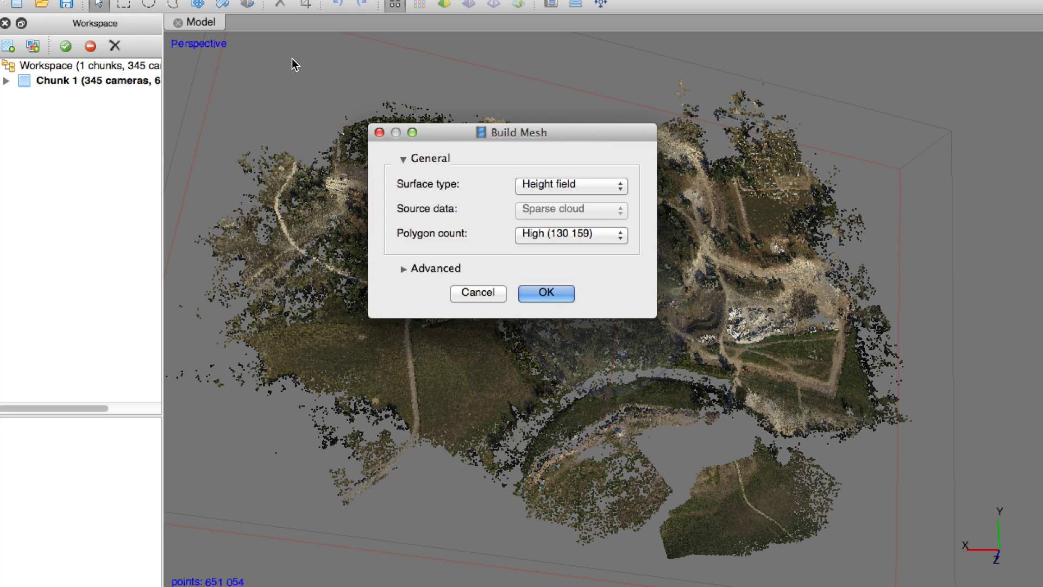
left_click(613, 185)
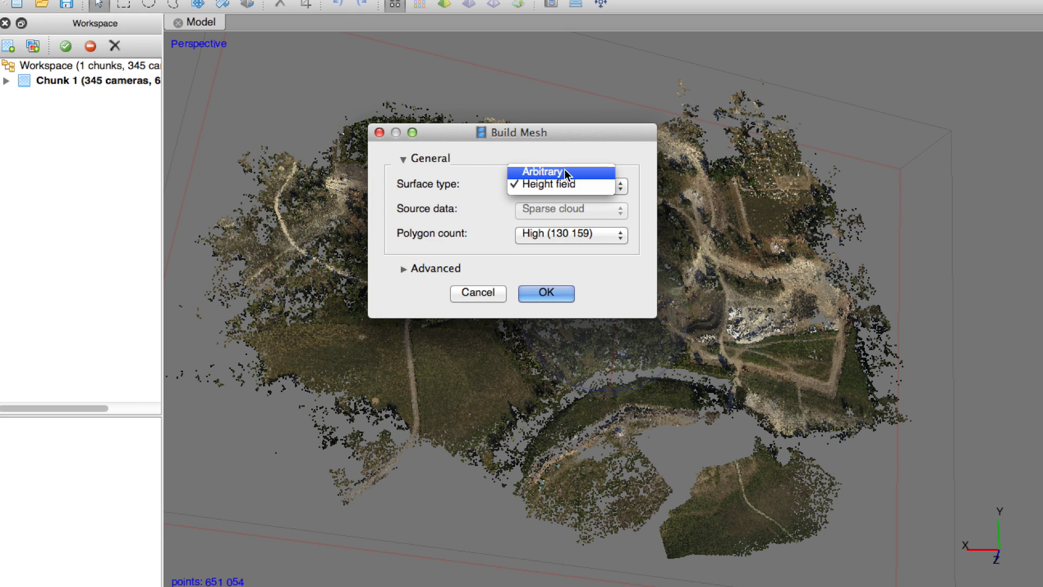
left_click(577, 139)
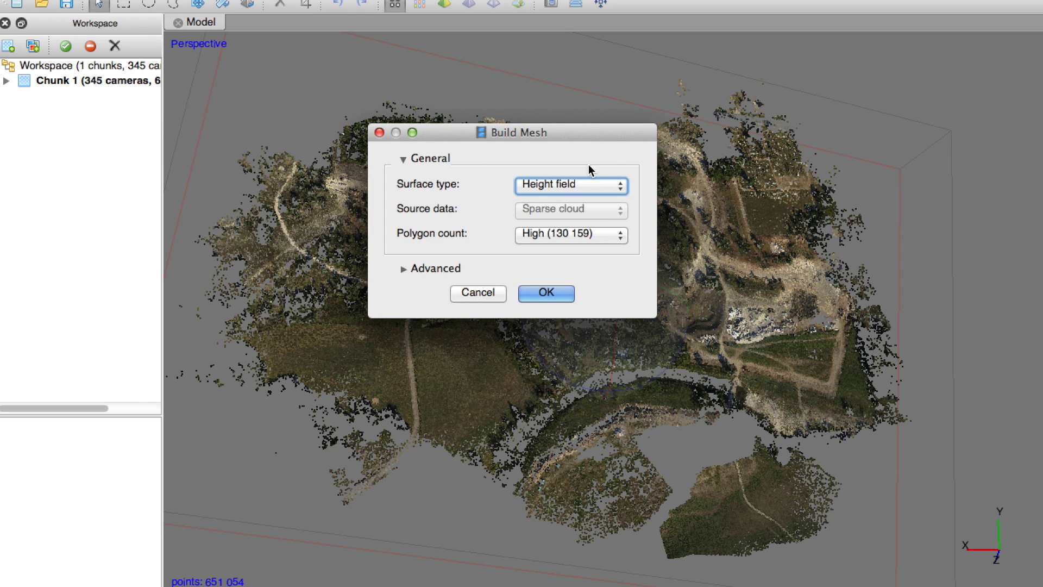
left_click(618, 186)
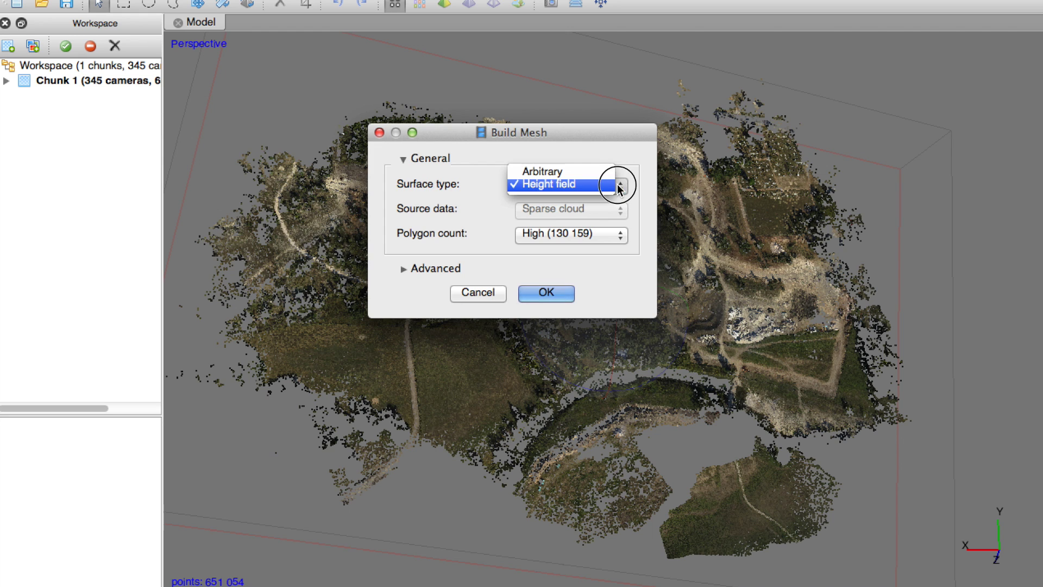
left_click(577, 186)
left_click(583, 235)
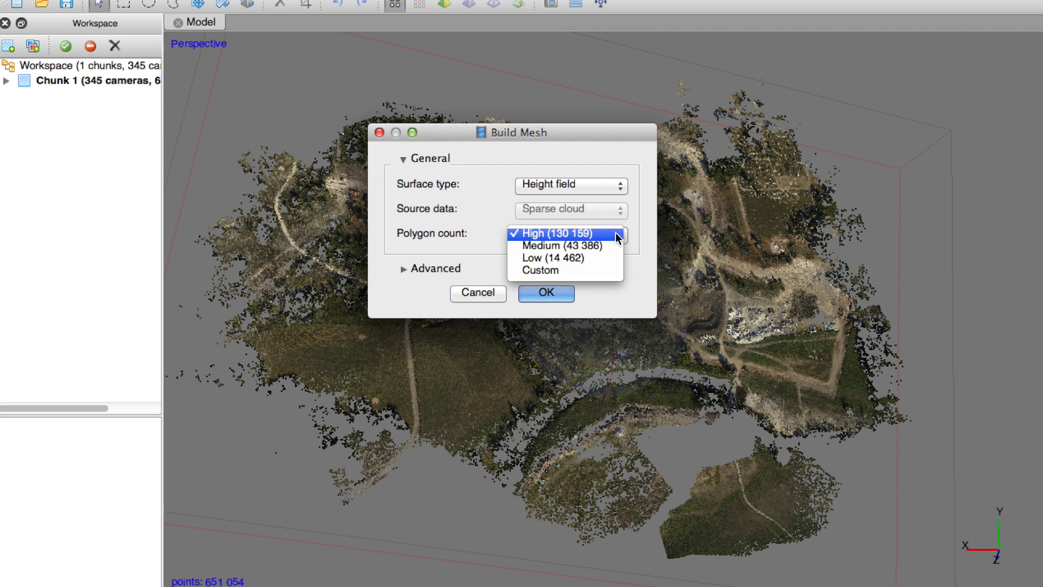
left_click(605, 245)
left_click(552, 292)
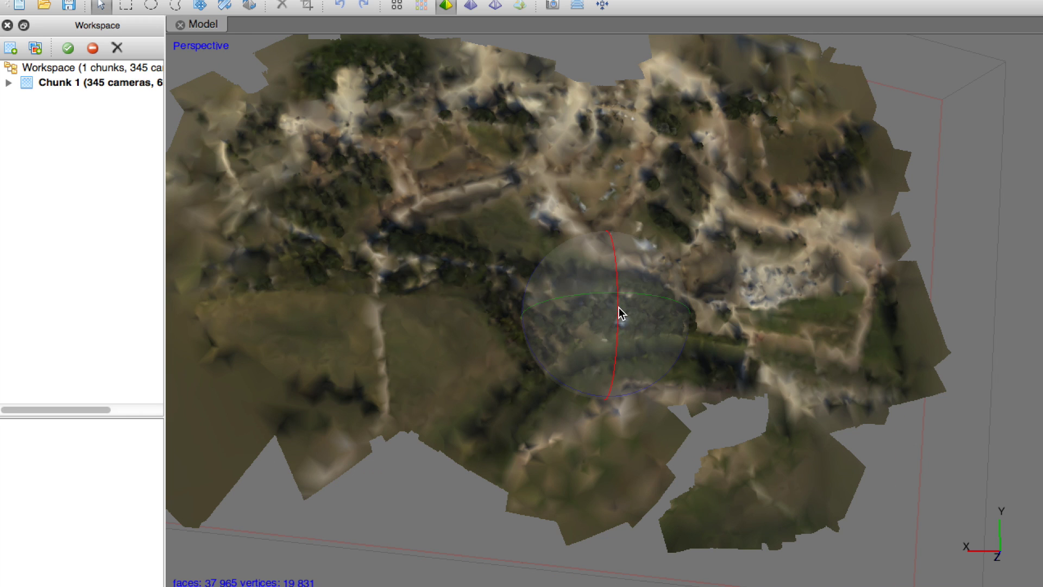
Step: Orbit the 37,965-face mesh from a low oblique angle back to top-down
left_click_drag(618, 307, 608, 213)
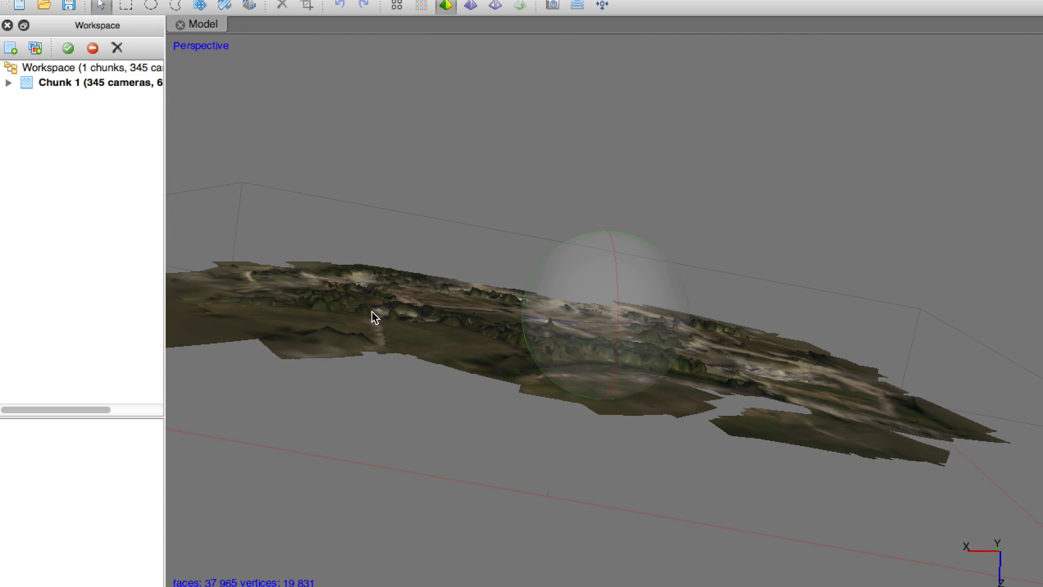
left_click_drag(613, 266, 621, 332)
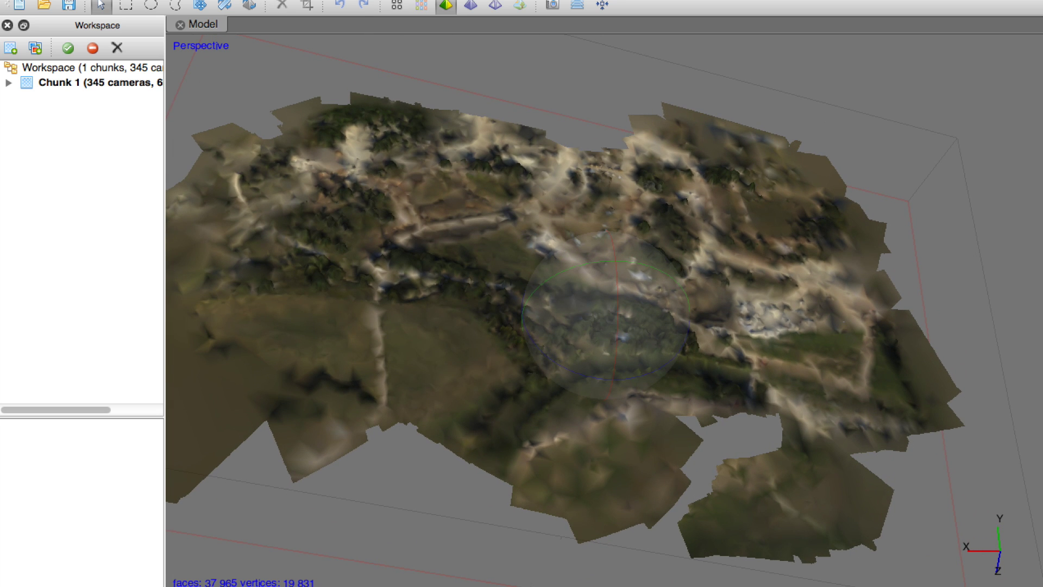
left_click(245, 0)
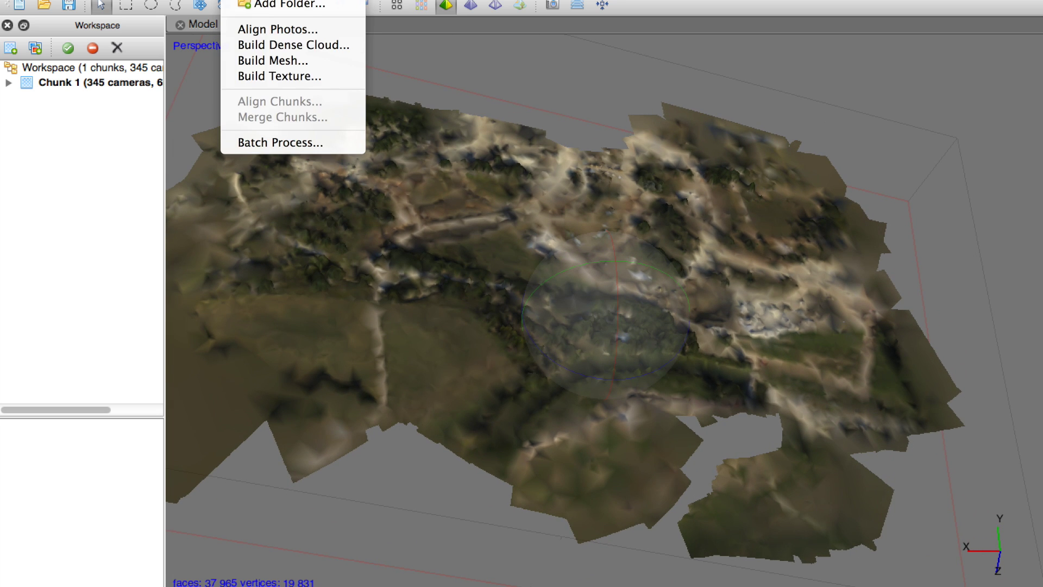
Step: Build an Orthophoto-mapped, Mosaic-blended 4096 texture on the mesh
left_click(304, 76)
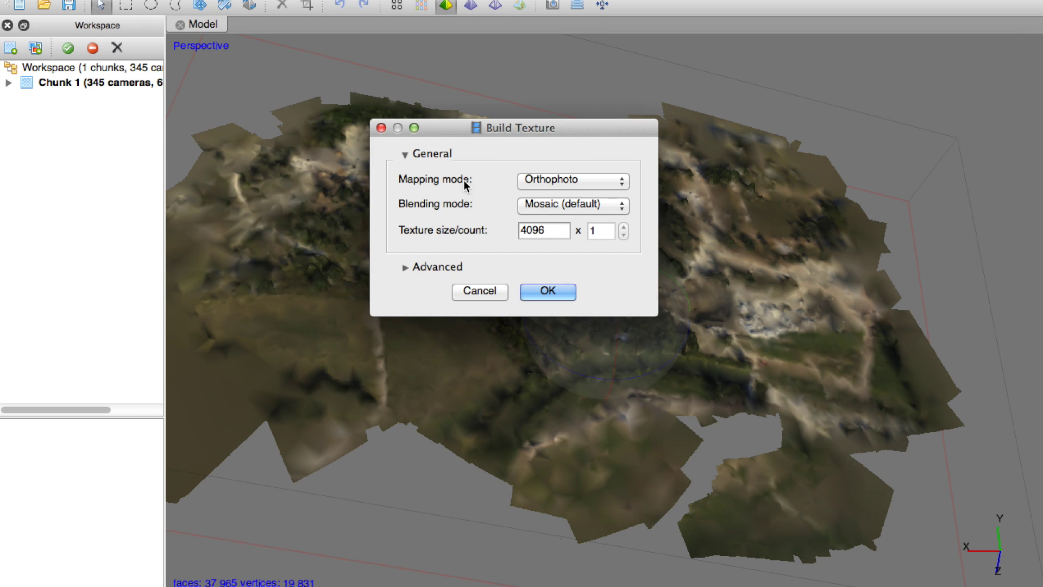
left_click(565, 181)
left_click(561, 181)
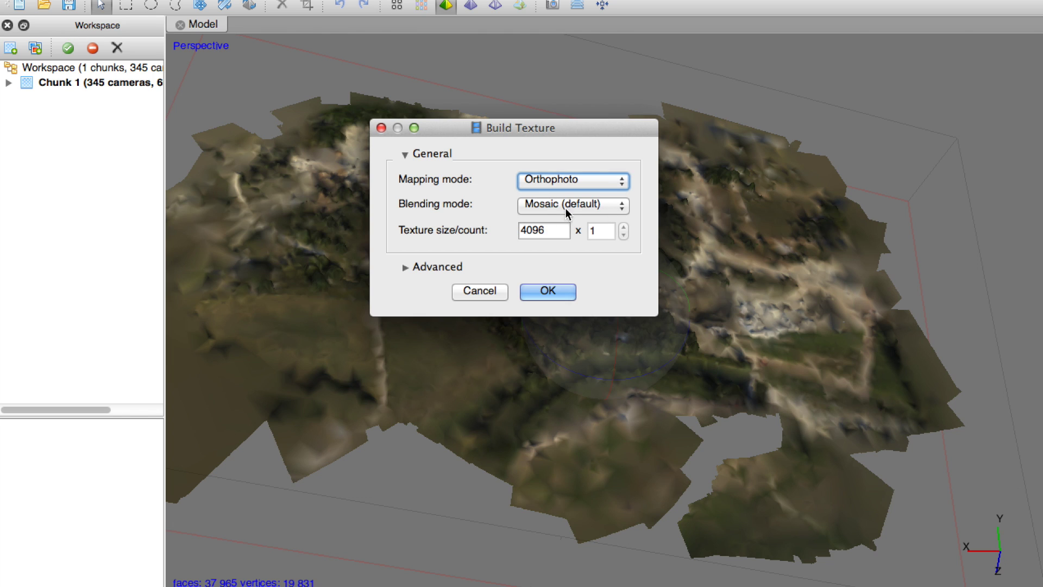
left_click(549, 292)
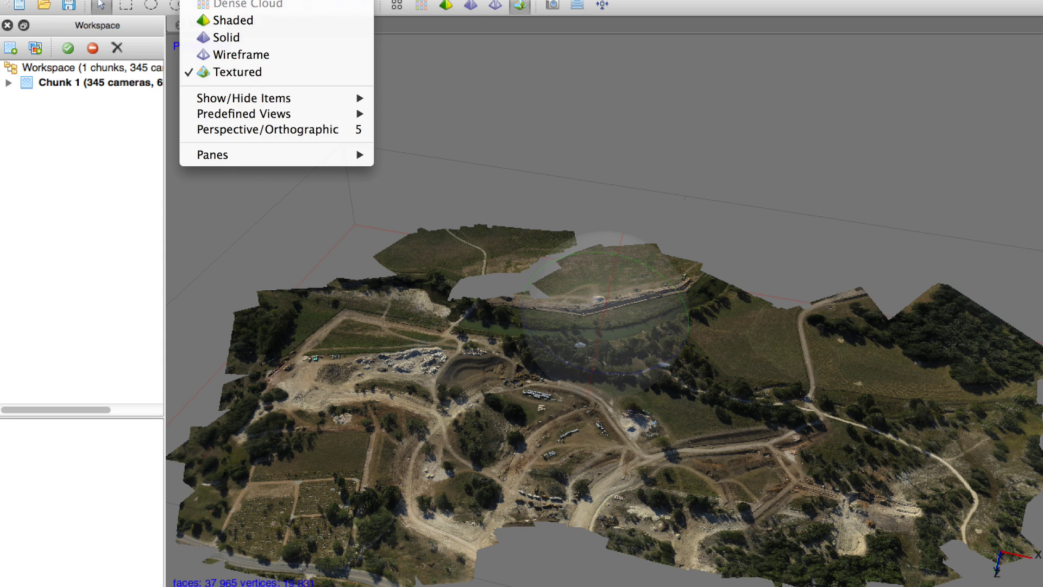
left_click(232, 20)
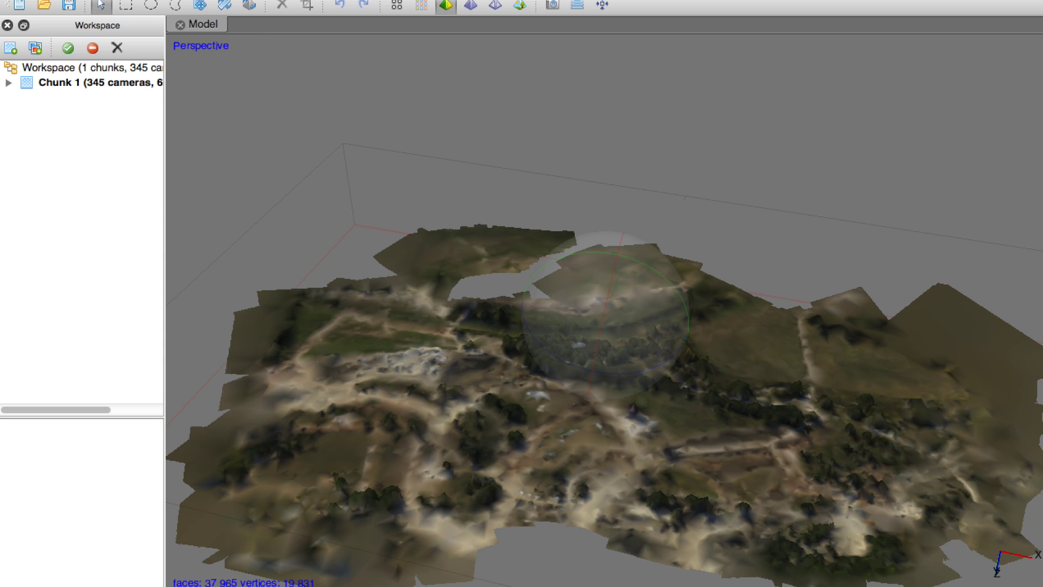
left_click(190, 0)
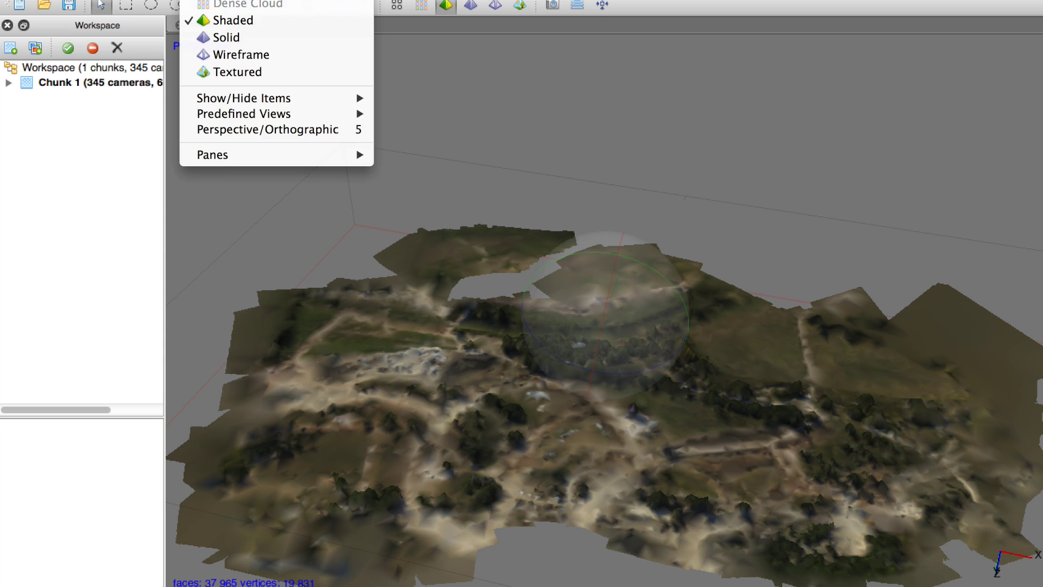
left_click(223, 37)
left_click(190, 0)
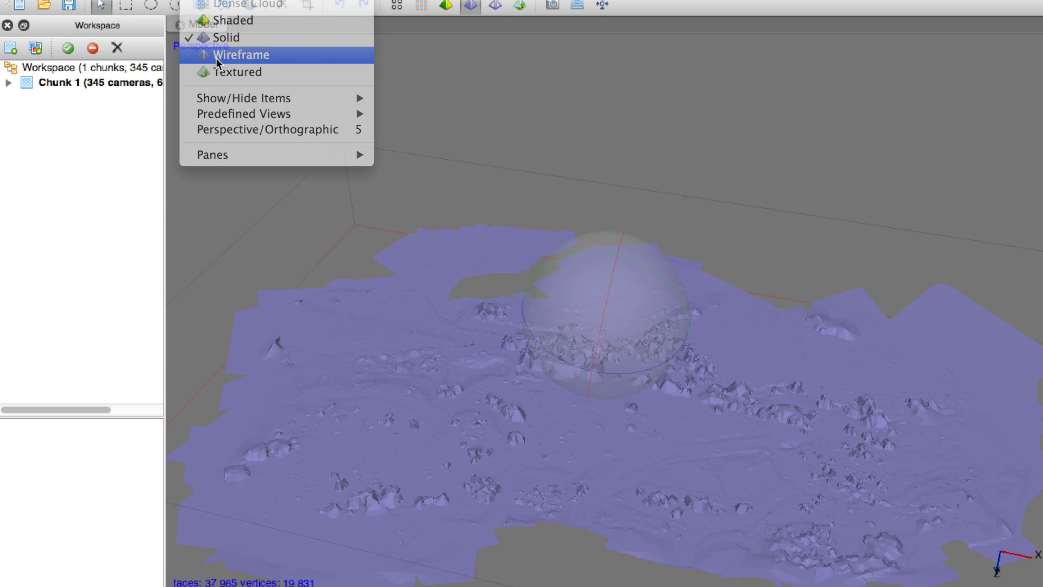
left_click(223, 55)
left_click(190, 0)
left_click(228, 70)
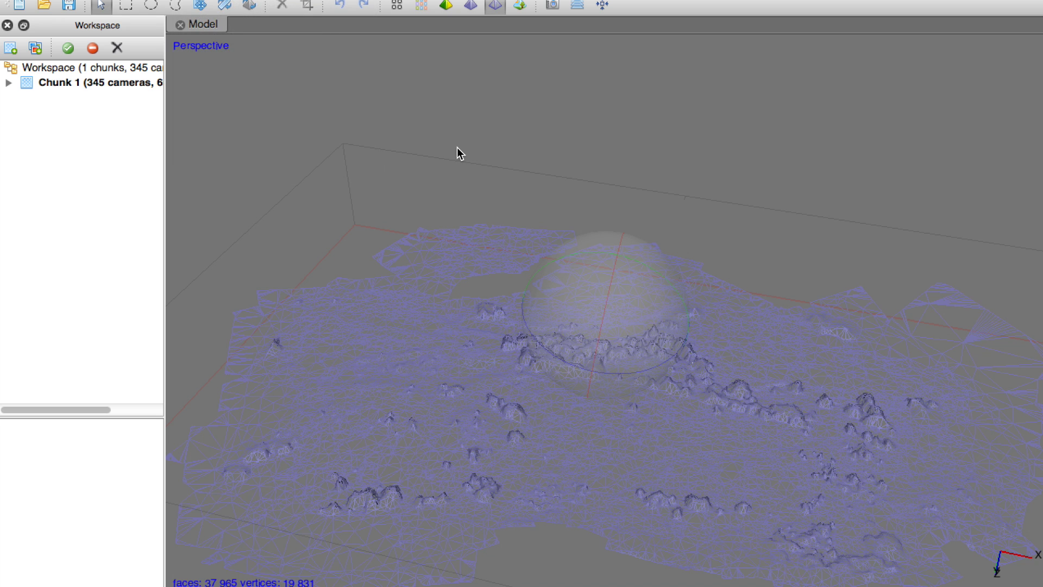
left_click(239, 0)
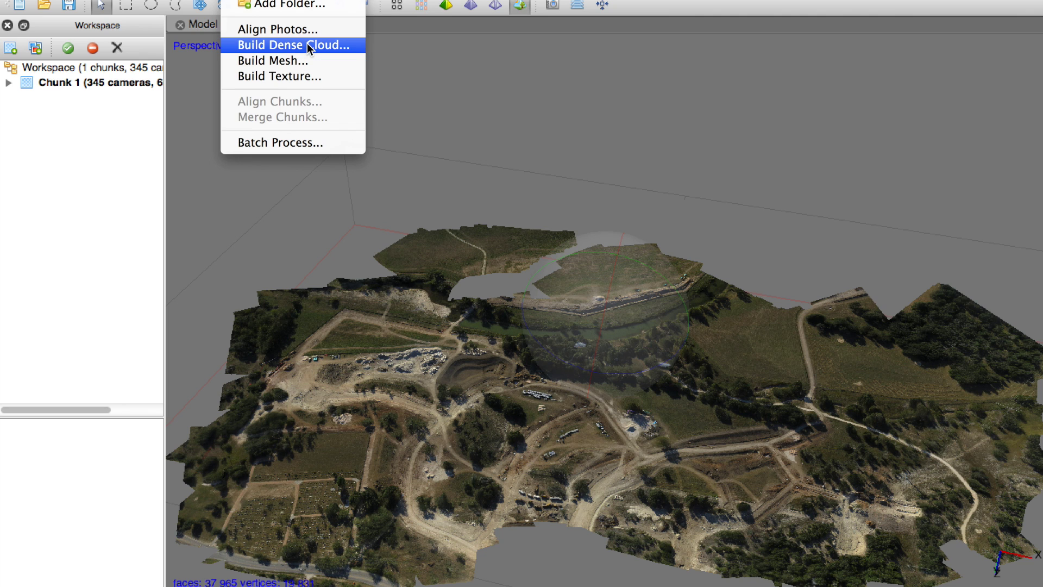
Step: Look through the Workflow and File menus, then start Export Texture and cancel it
left_click(125, 0)
left_click(125, 0)
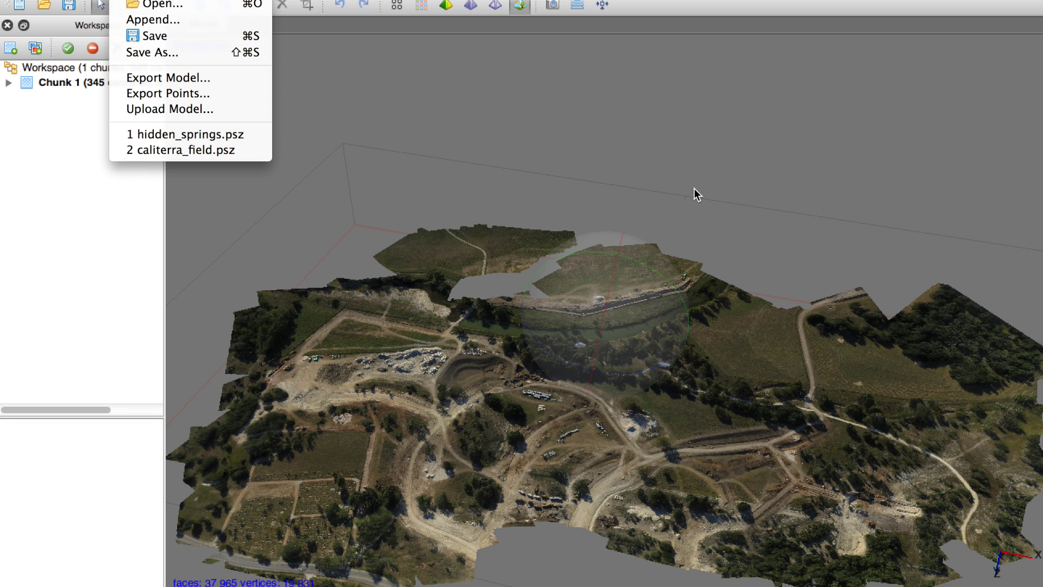
left_click(549, 113)
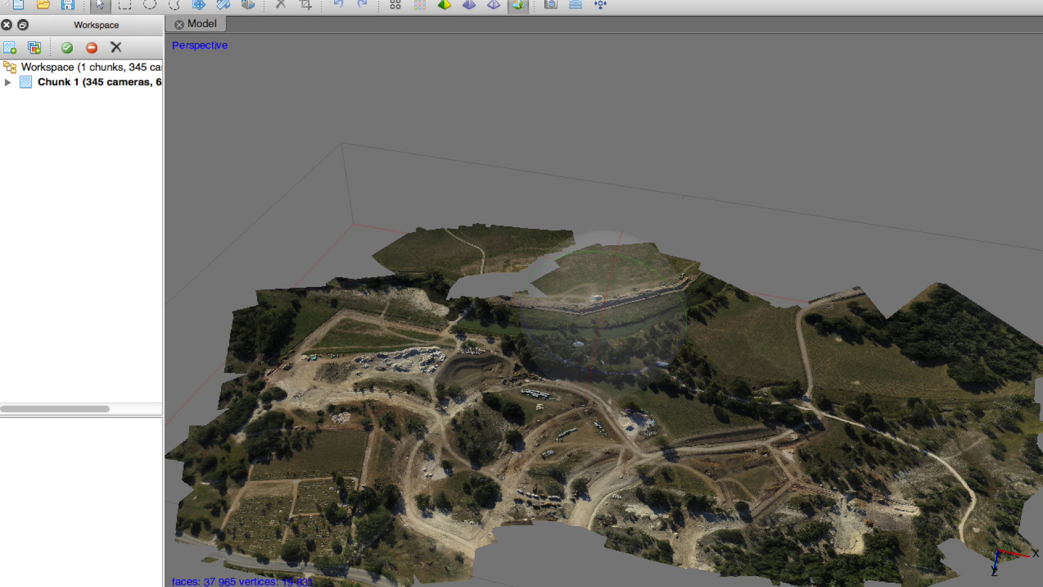
mouse_move(331, 45)
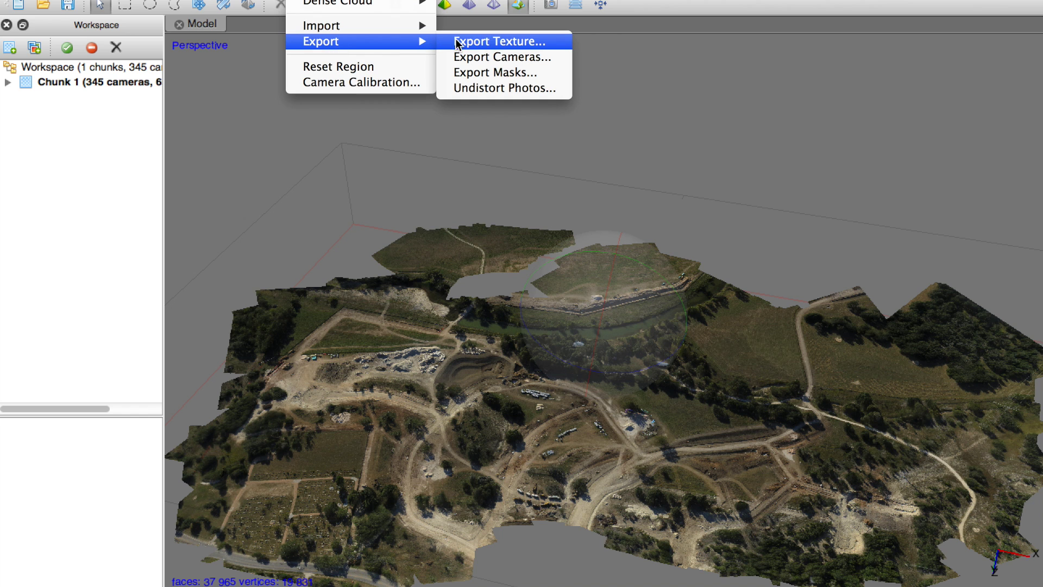
left_click(514, 44)
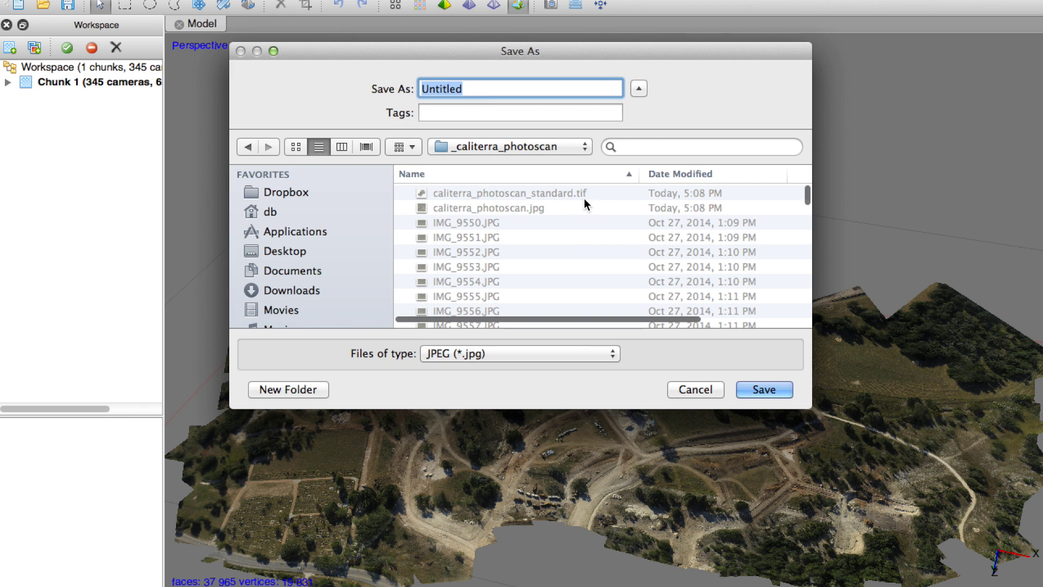
left_click(708, 390)
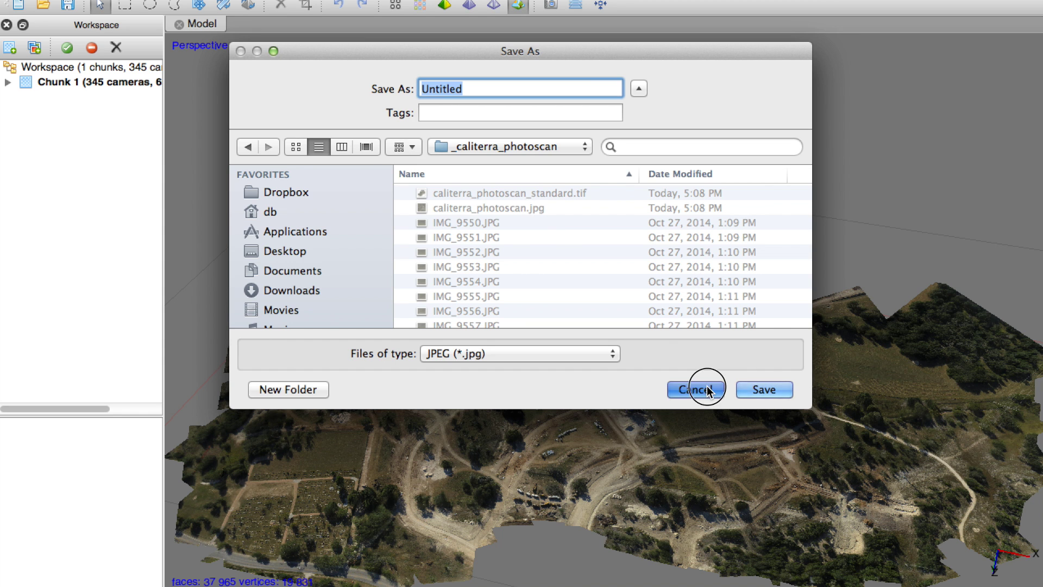
Step: Open the exported caliterra_photoscan.jpg from the project folder in Finder
key("super+Tab")
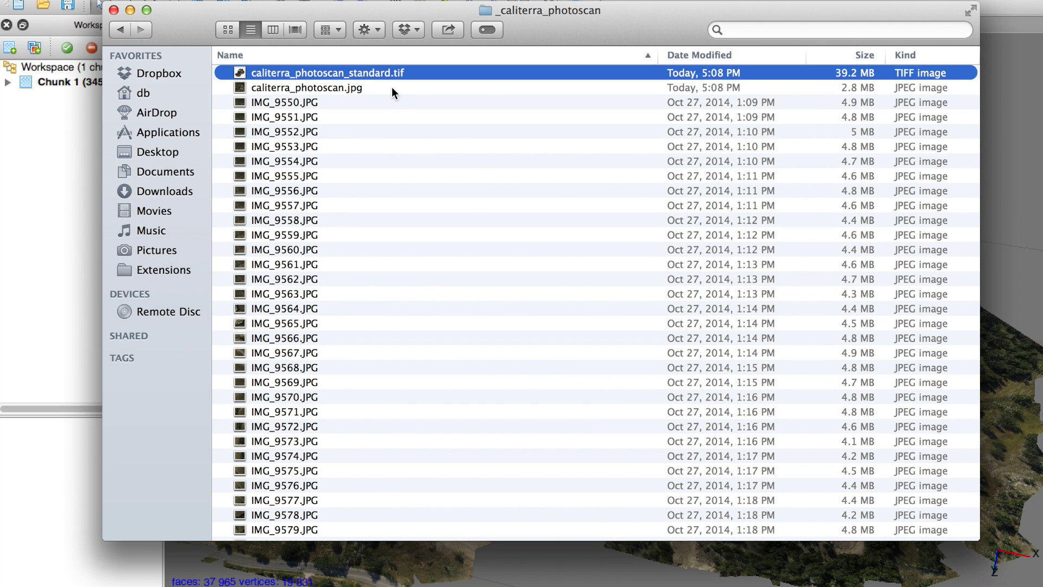
left_click(388, 88)
double_click(364, 87)
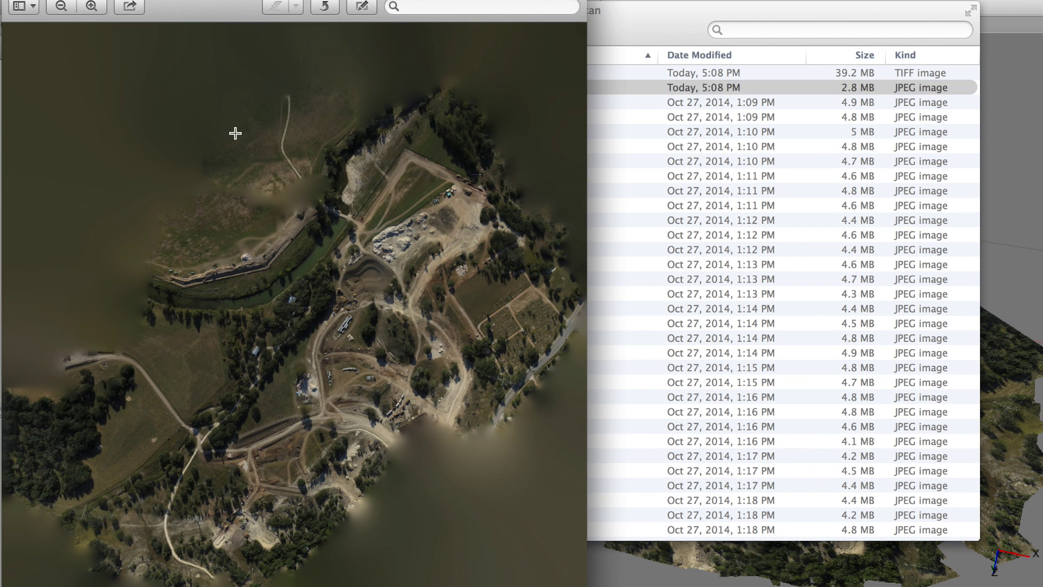
Step: Move Preview on to the next file, caliterra_photoscan_standard.tif
key("Up")
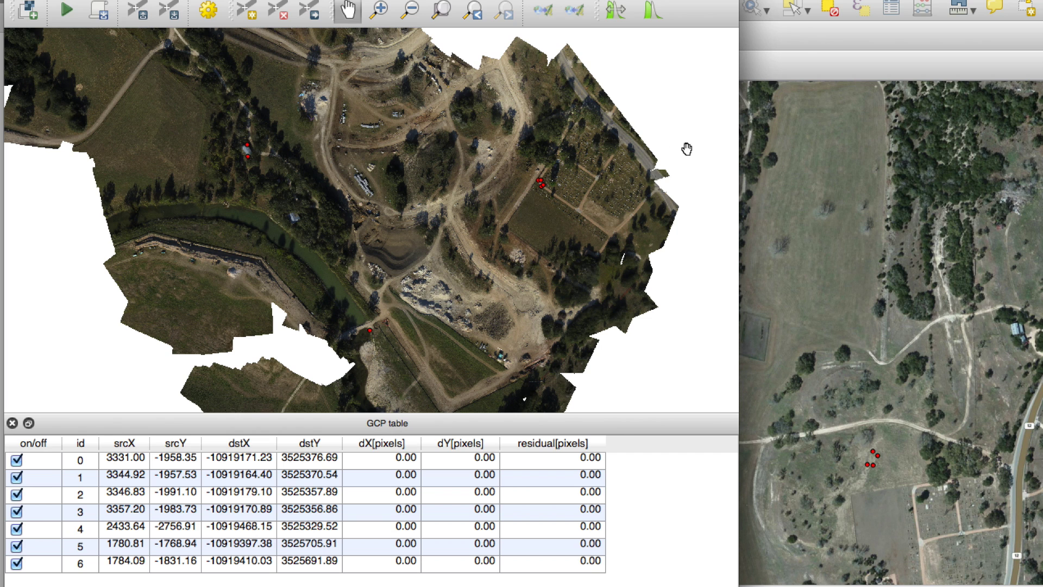
Step: Bring the main QGIS map window with Bing Aerial with labels in front of the Georeferencer
left_click(800, 46)
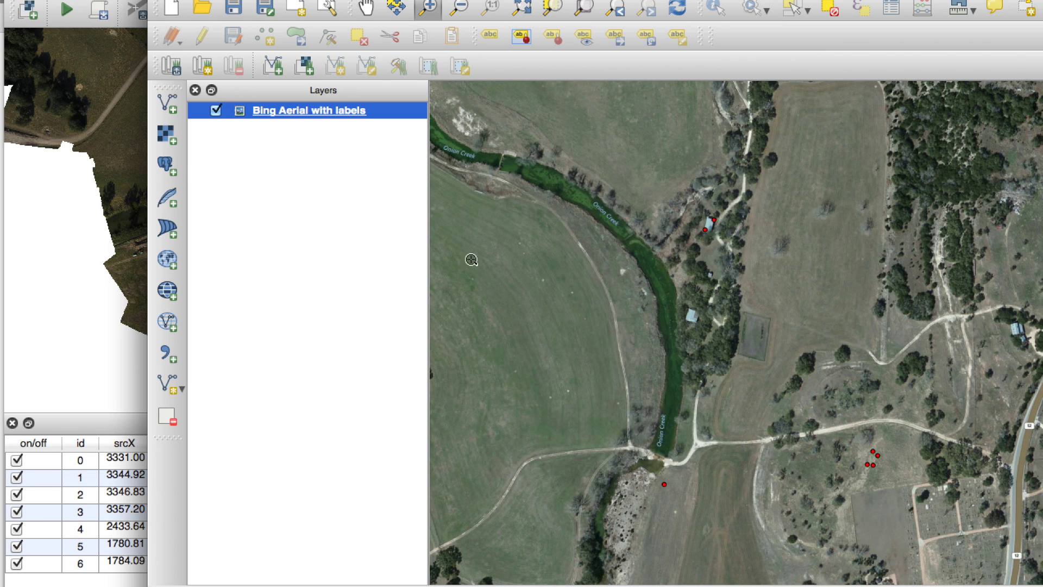
Step: Shift the Georeferencer image right, zoom out the Bing map, and open the Helmert transformation settings
left_click(123, 139)
left_click_drag(123, 140, 296, 116)
left_click(902, 457)
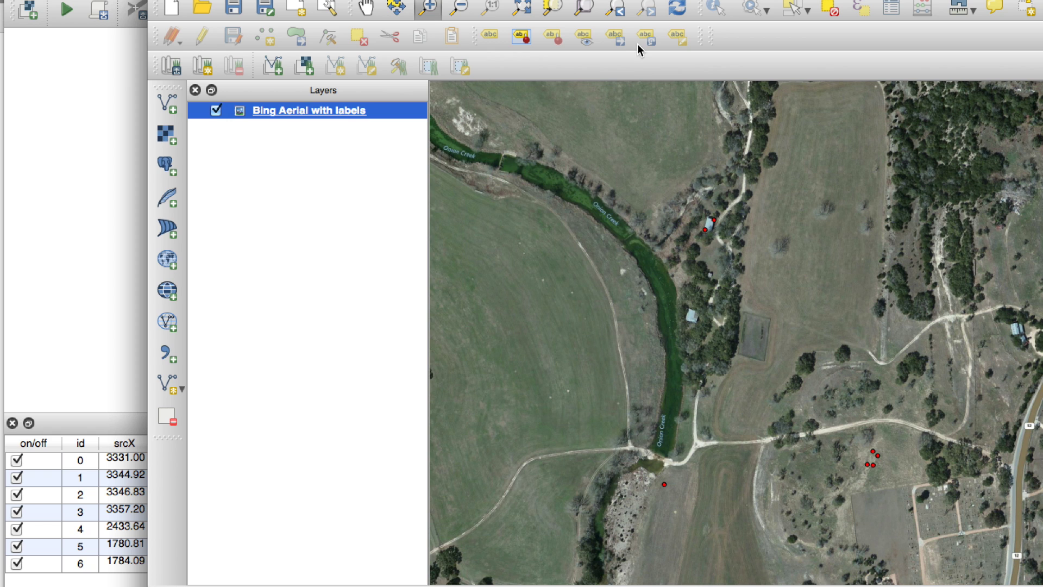
left_click(459, 9)
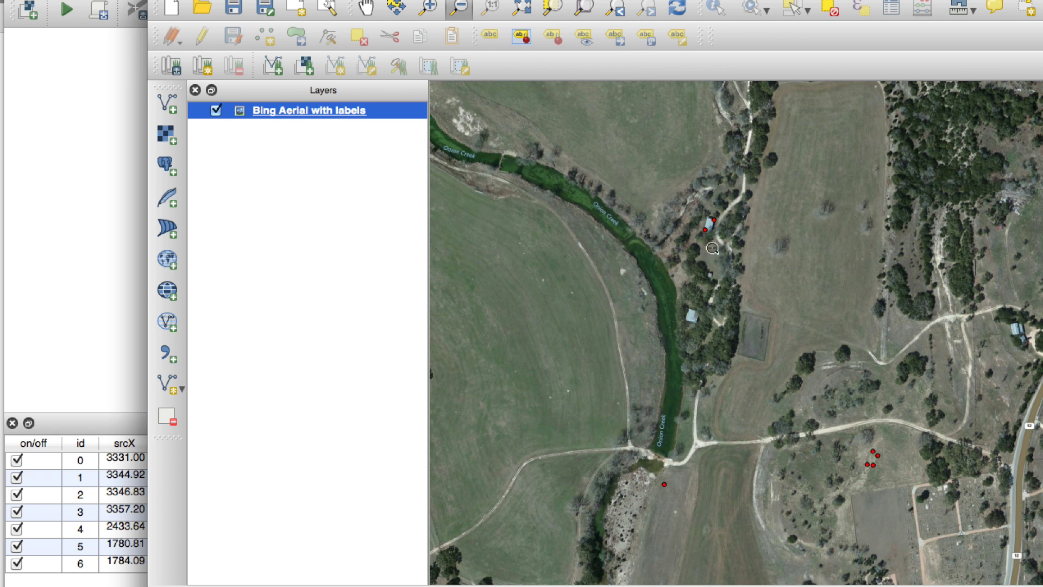
left_click(796, 345)
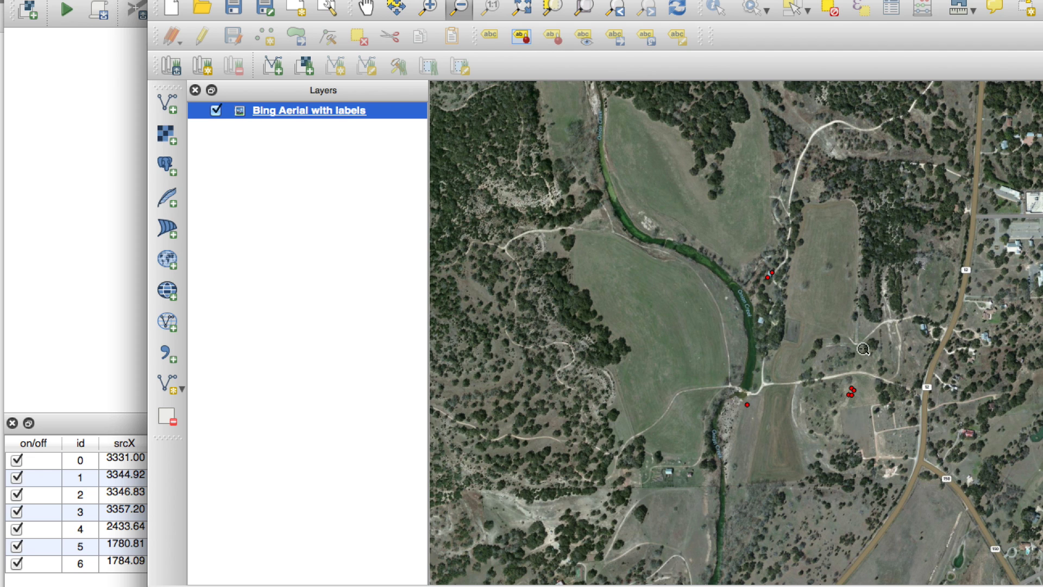
left_click(132, 10)
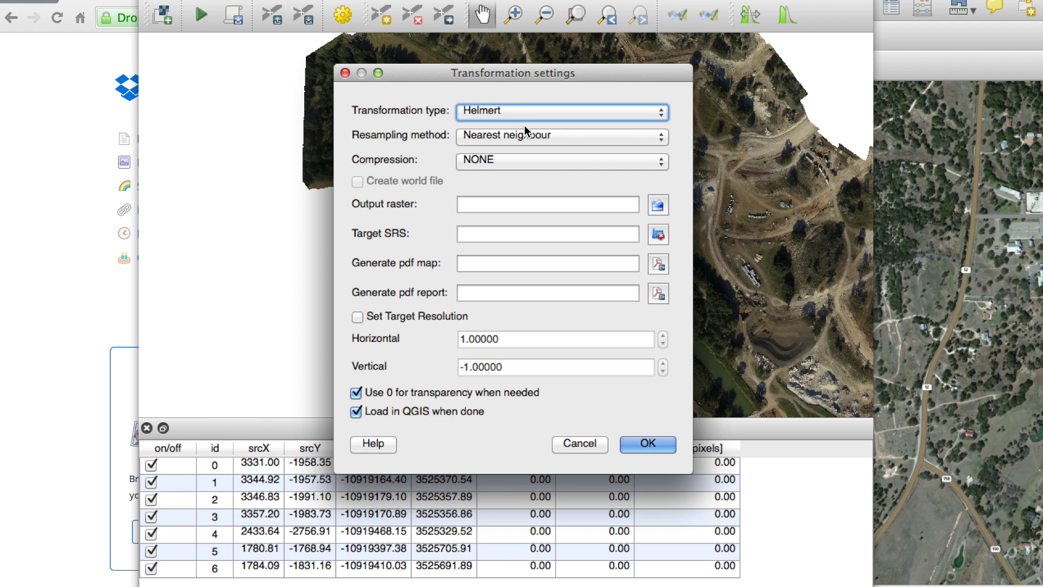
Step: Name the output raster caliterra_photoscan_standard_goereferenced.tif and start georeferencing
left_click(657, 206)
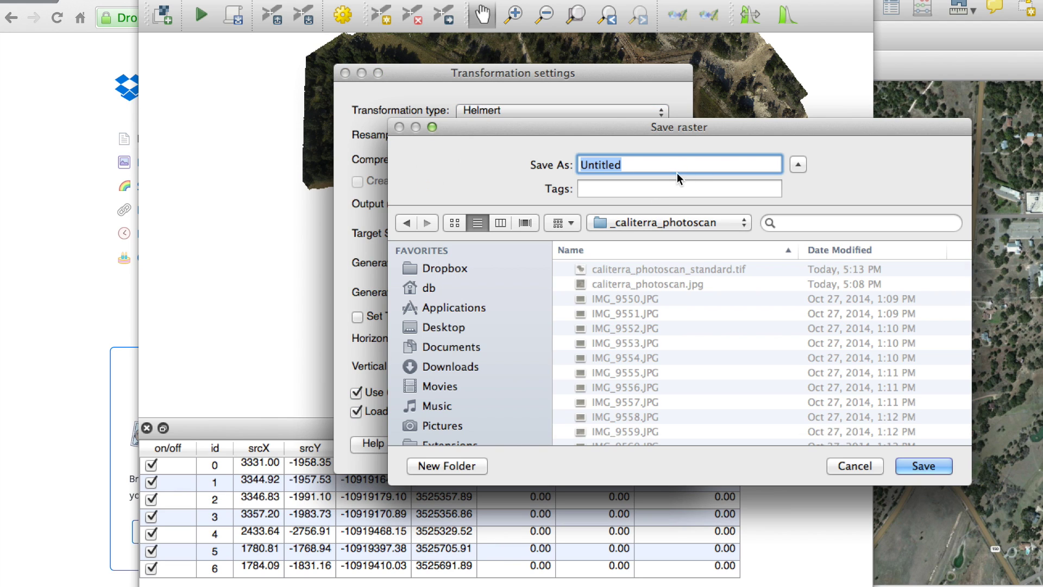
left_click(699, 270)
left_click(752, 164)
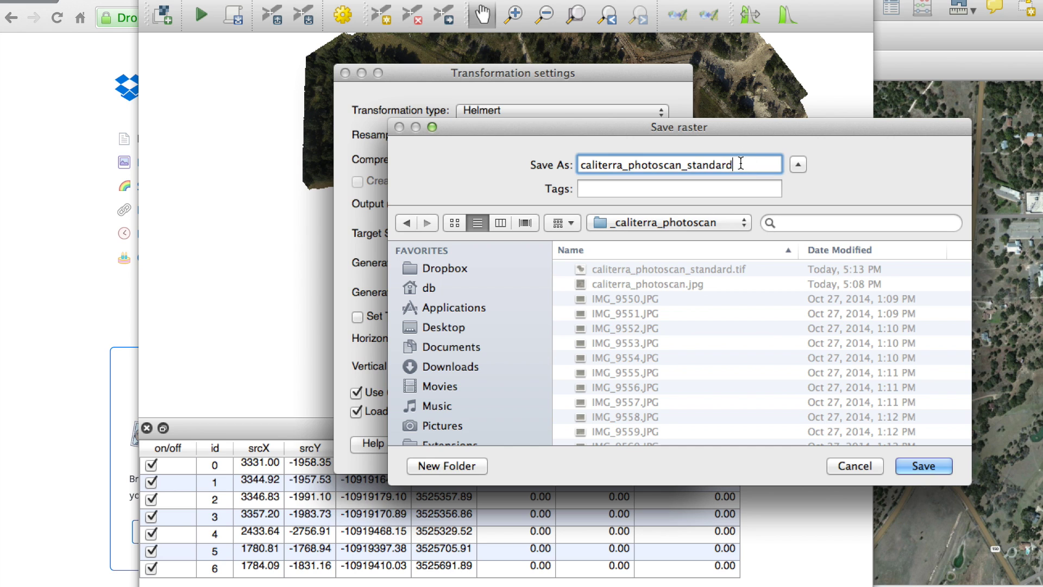
type("_go")
type("ereferenced")
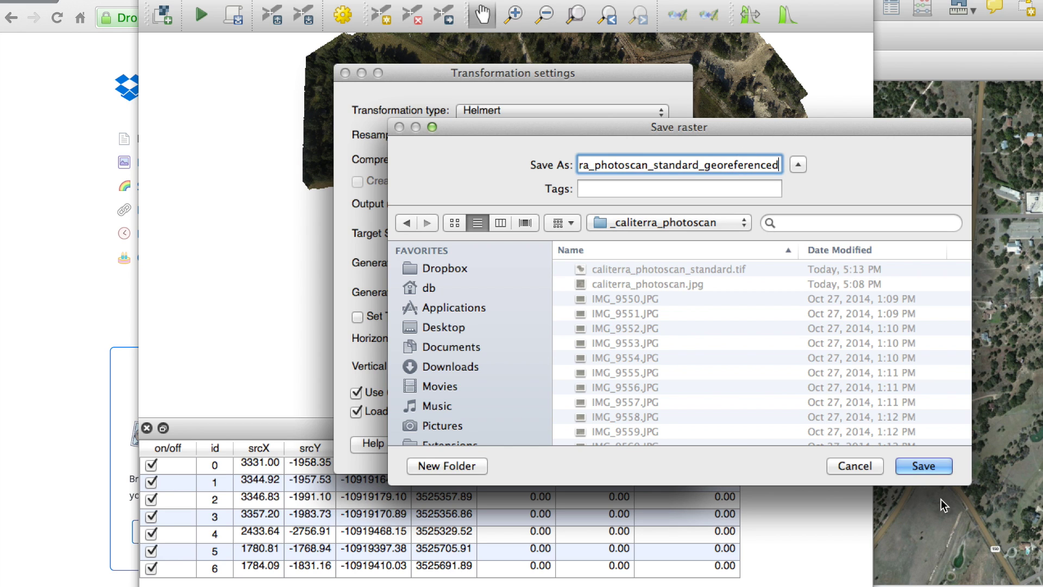
left_click(926, 466)
left_click(649, 444)
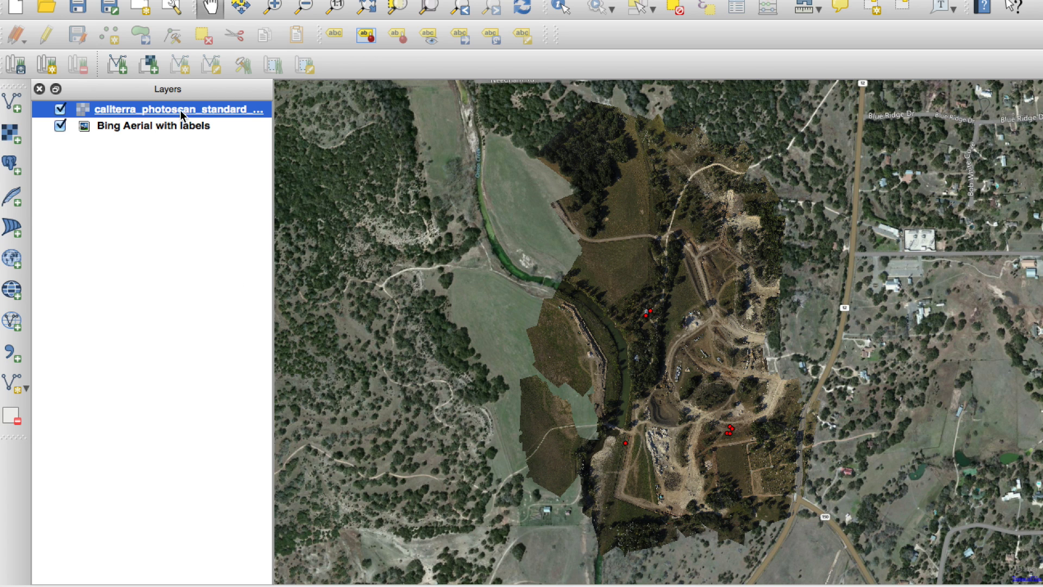
Step: Zoom in on the georeferenced orthomosaic over the construction site
left_click(272, 7)
left_click(711, 361)
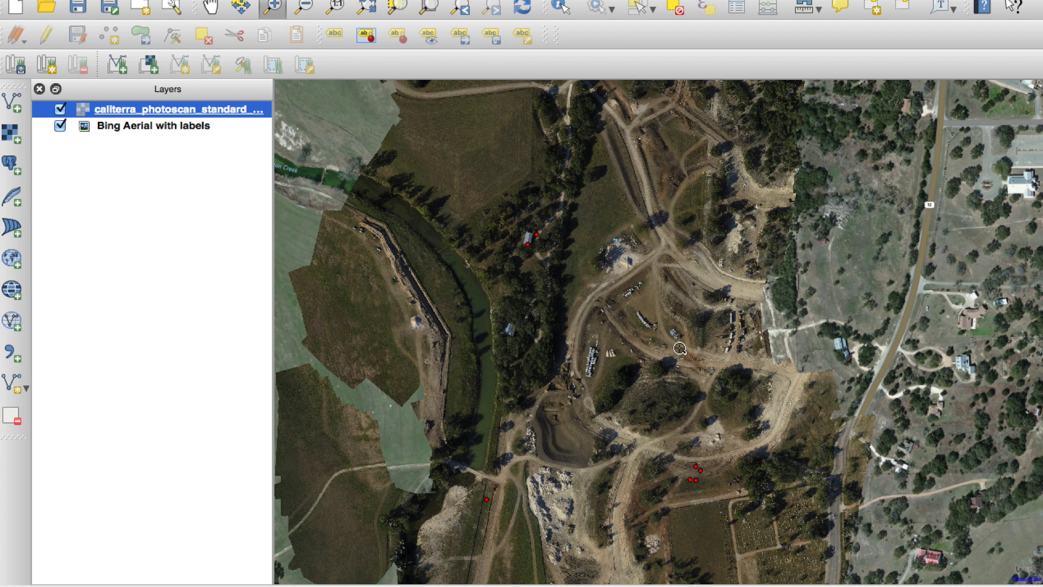
left_click(640, 328)
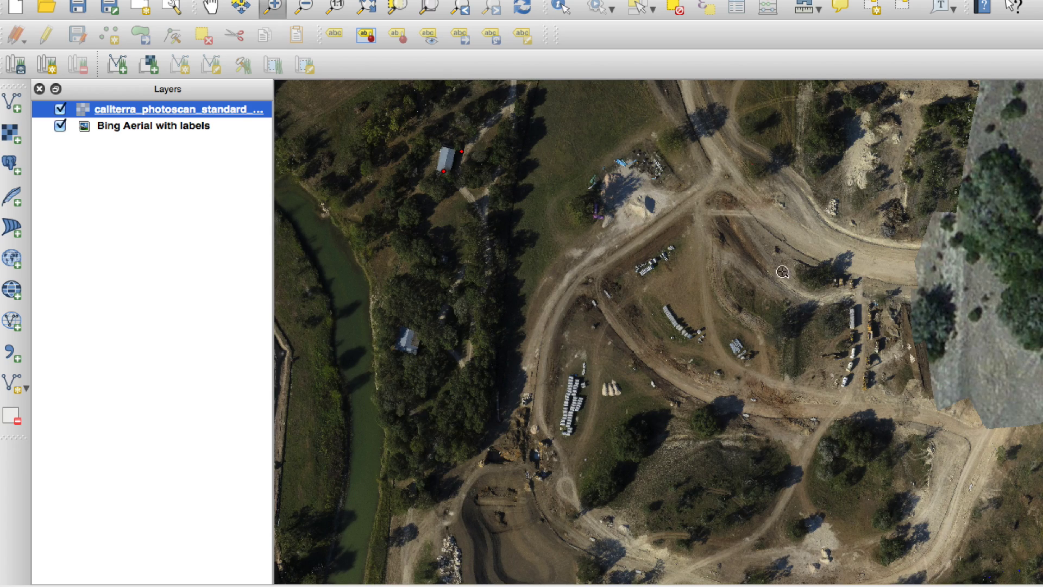
Step: Pan around the overlay to check its alignment at the creek edge, quarry pit and cemetery
left_click(210, 7)
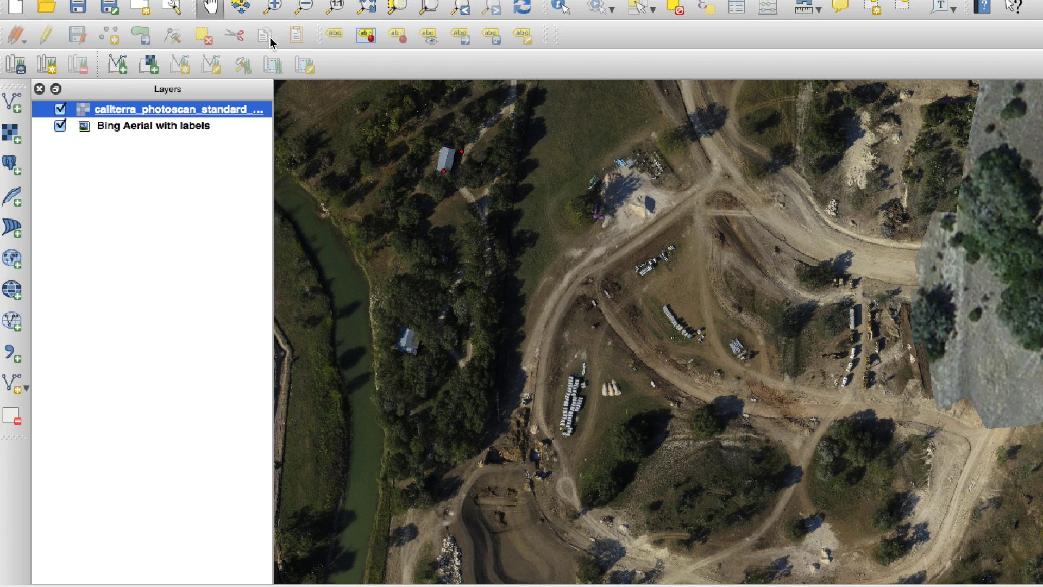
left_click_drag(512, 219, 699, 411)
left_click_drag(505, 326, 622, 328)
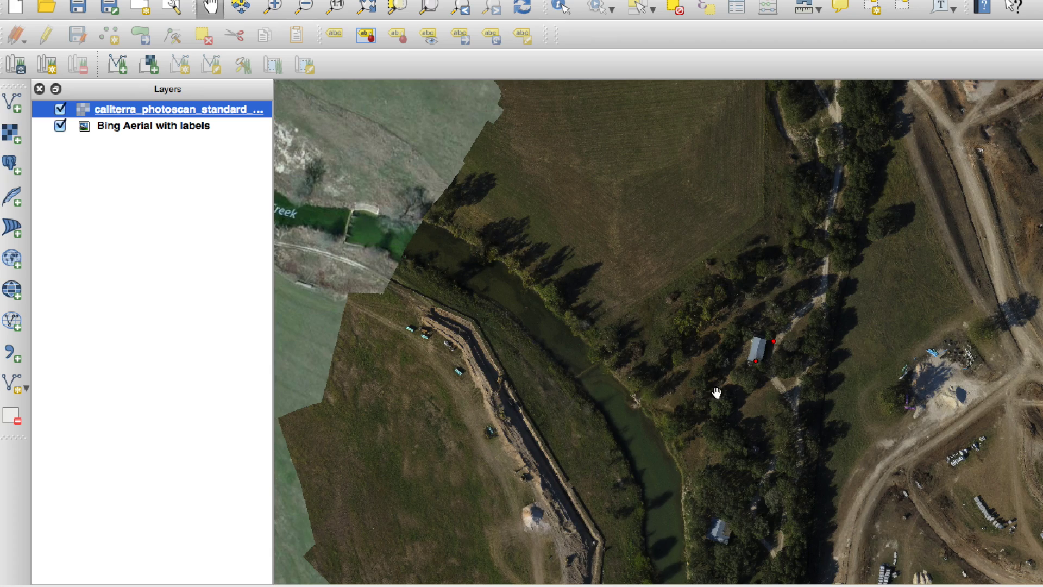
left_click_drag(796, 416, 625, 180)
left_click_drag(730, 374, 598, 156)
left_click_drag(668, 304, 566, 191)
left_click_drag(613, 289, 801, 451)
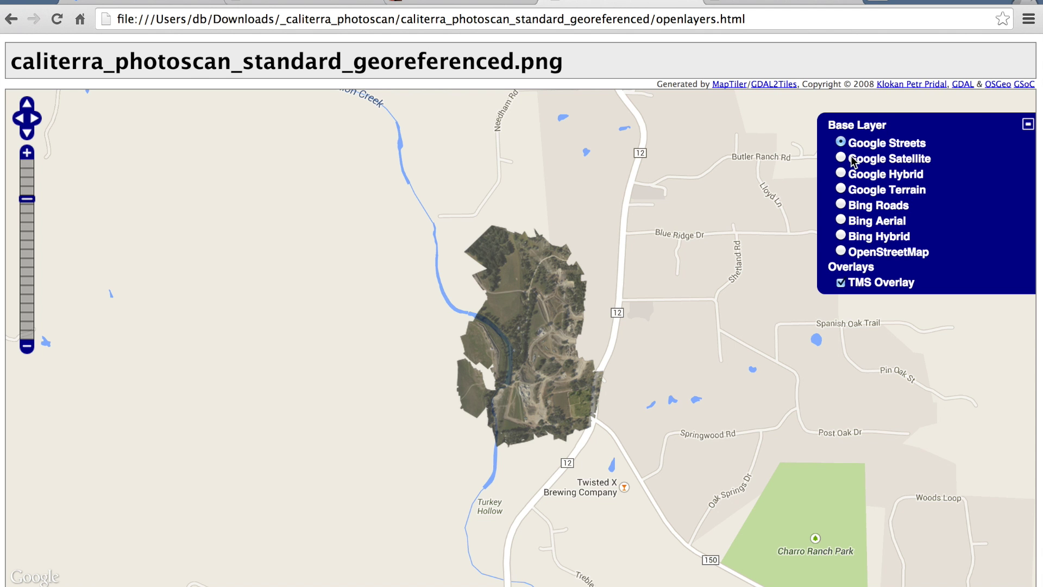
Step: Show Google Hybrid under the TMS overlay, zoom to the excavation site, and toggle the overlay to compare
left_click(840, 173)
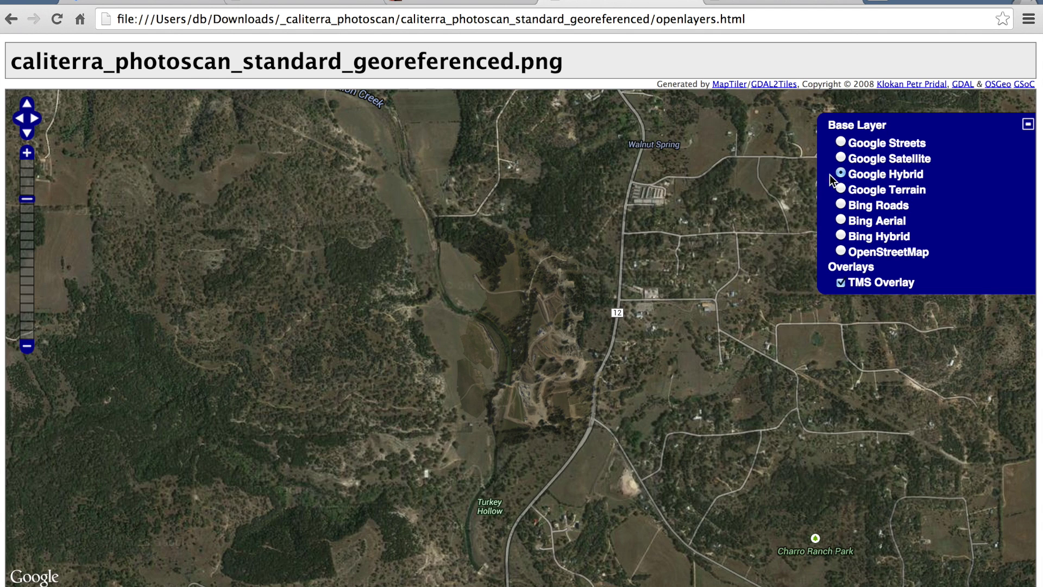
left_click(18, 173)
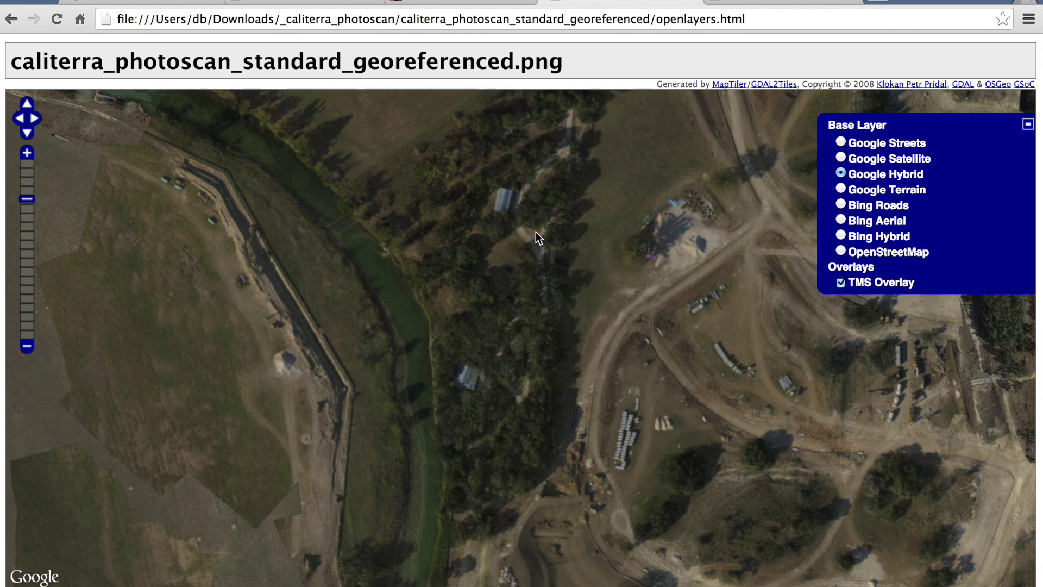
left_click(840, 283)
left_click(840, 283)
left_click(841, 283)
left_click(841, 283)
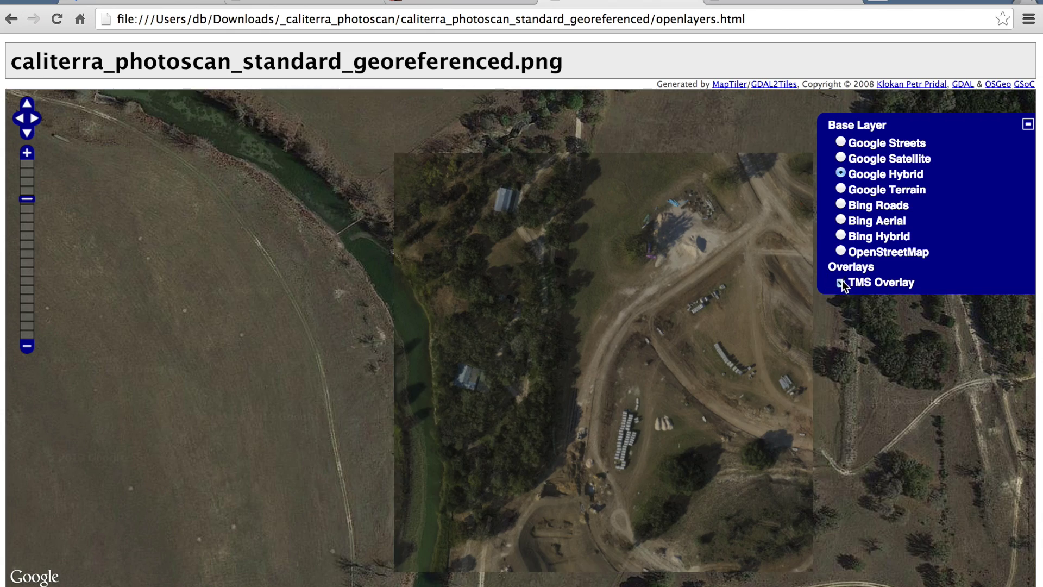
key("ctrl+Tab")
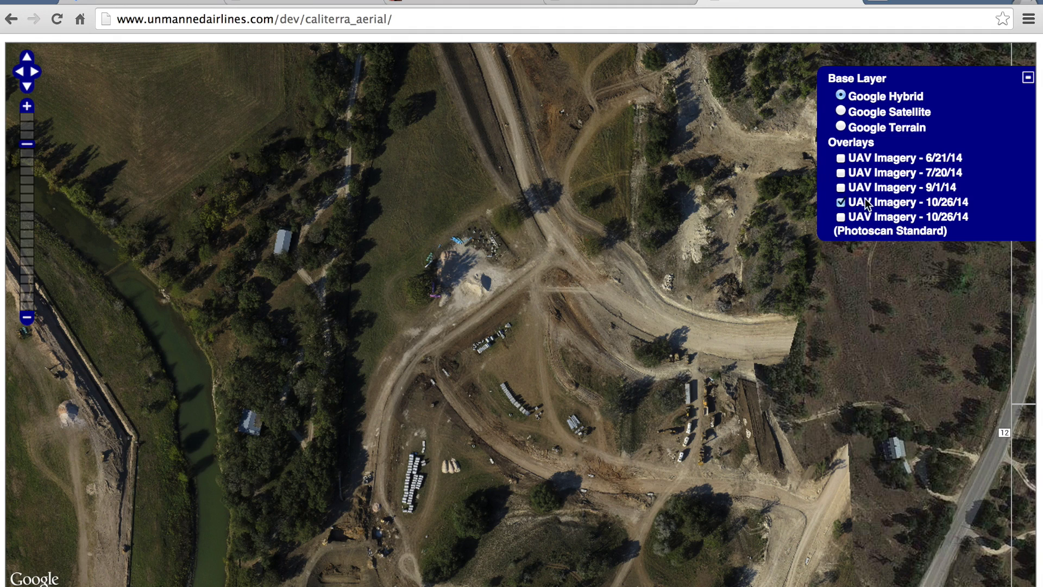
Step: Pan the map and repeatedly toggle the 'UAV Imagery - 10/26/14 (Photoscan Standard)' overlay, ending with it on
left_click_drag(549, 256, 586, 259)
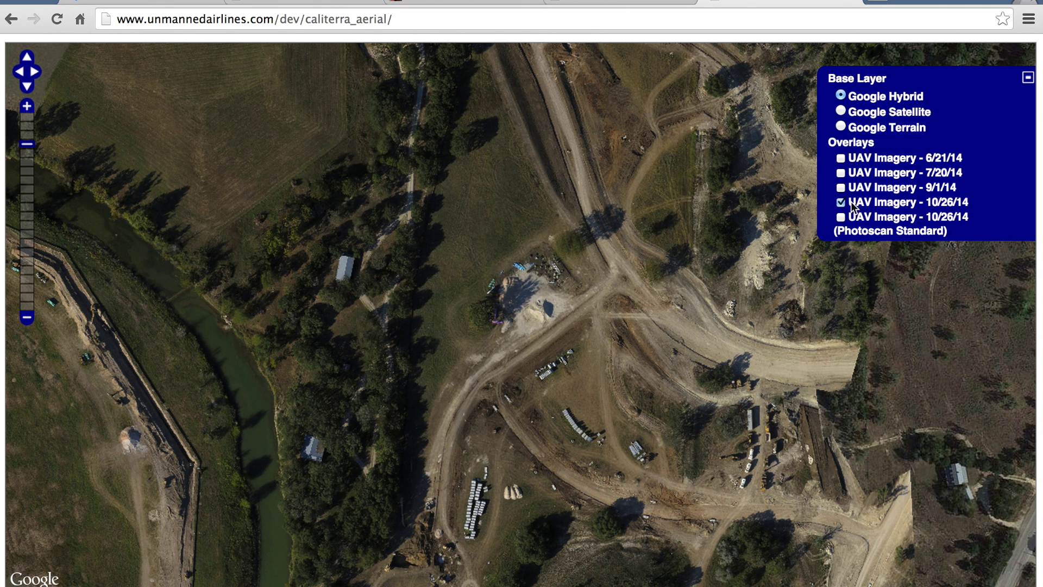
left_click(841, 218)
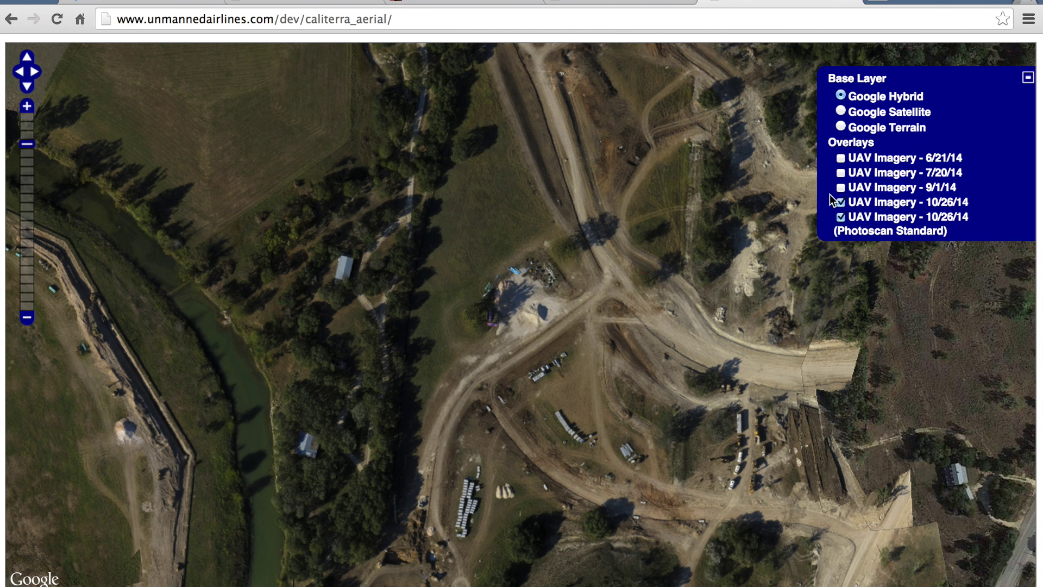
left_click(841, 218)
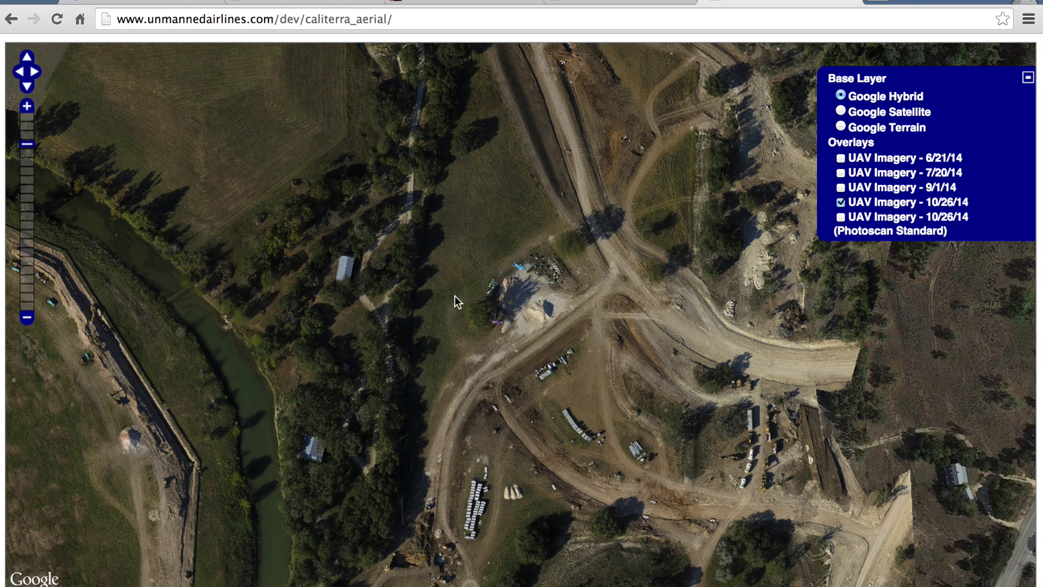
left_click_drag(547, 257, 534, 233)
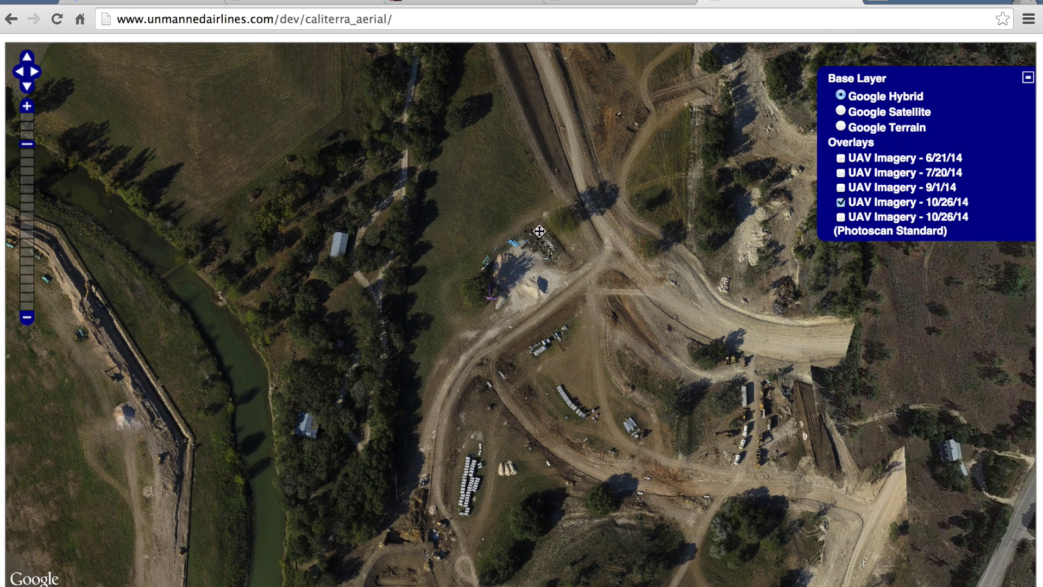
left_click(841, 218)
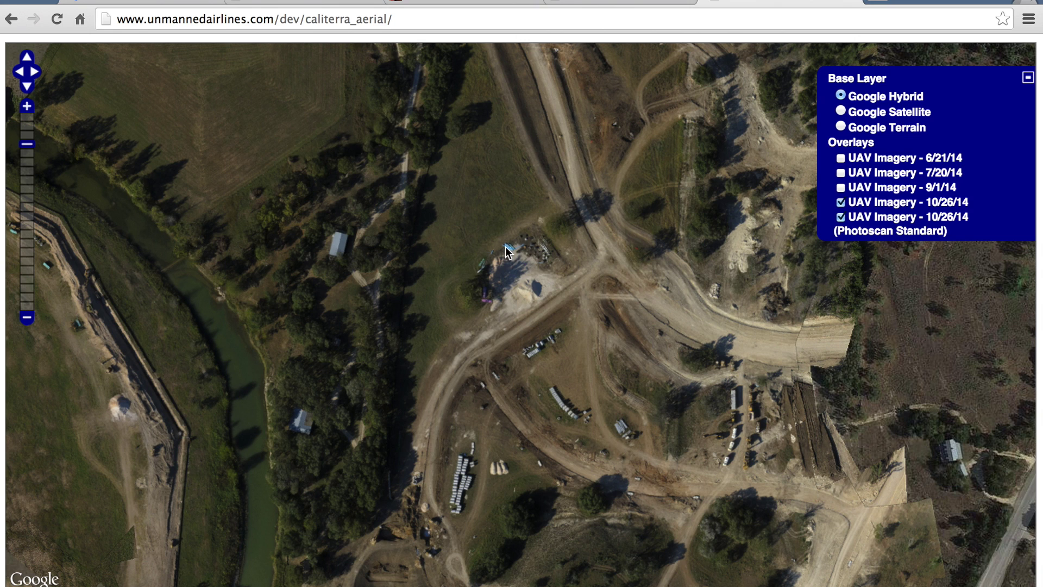
left_click_drag(506, 248, 534, 318)
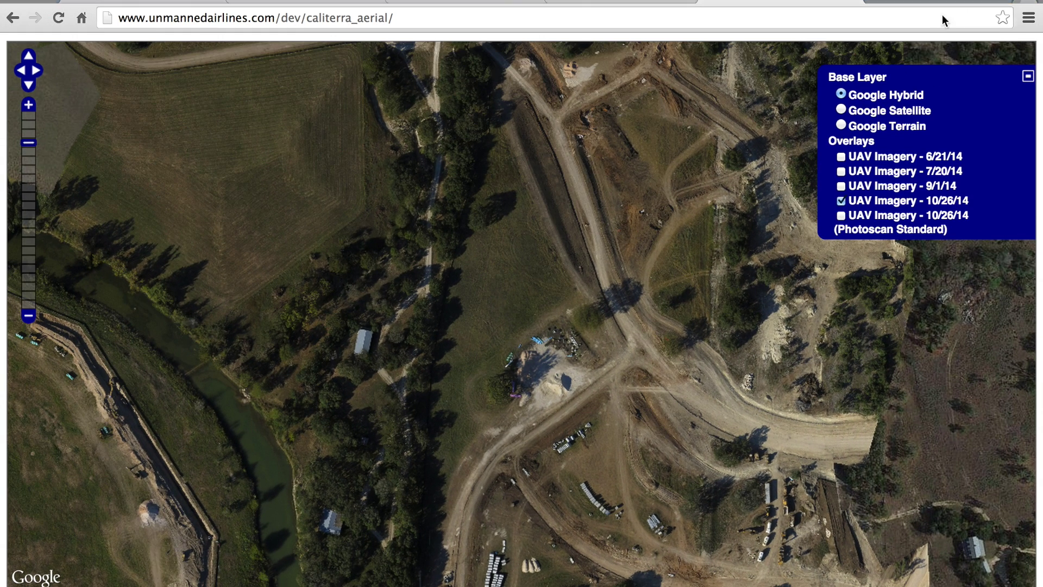
left_click(842, 216)
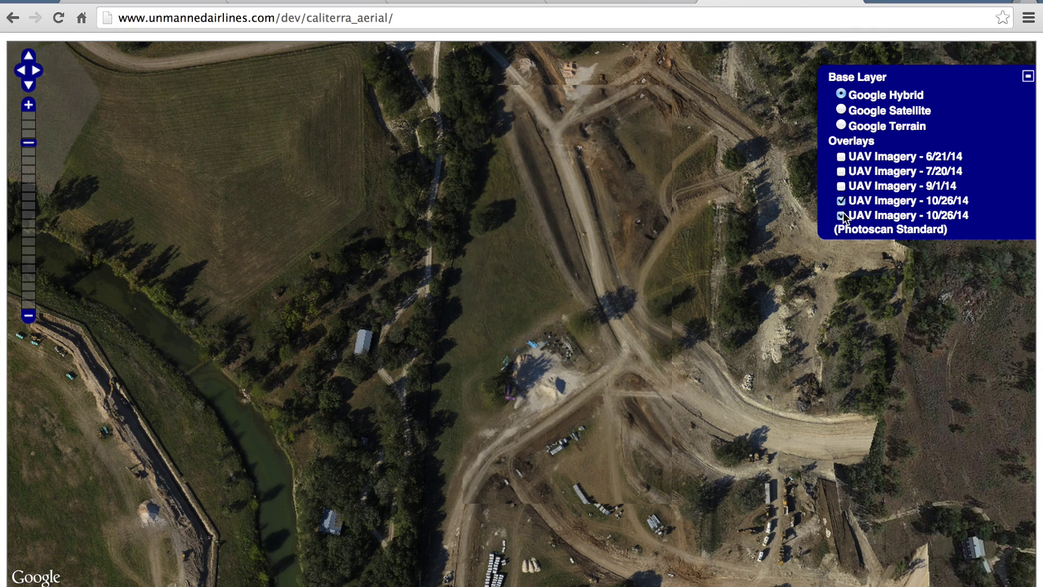
left_click(841, 216)
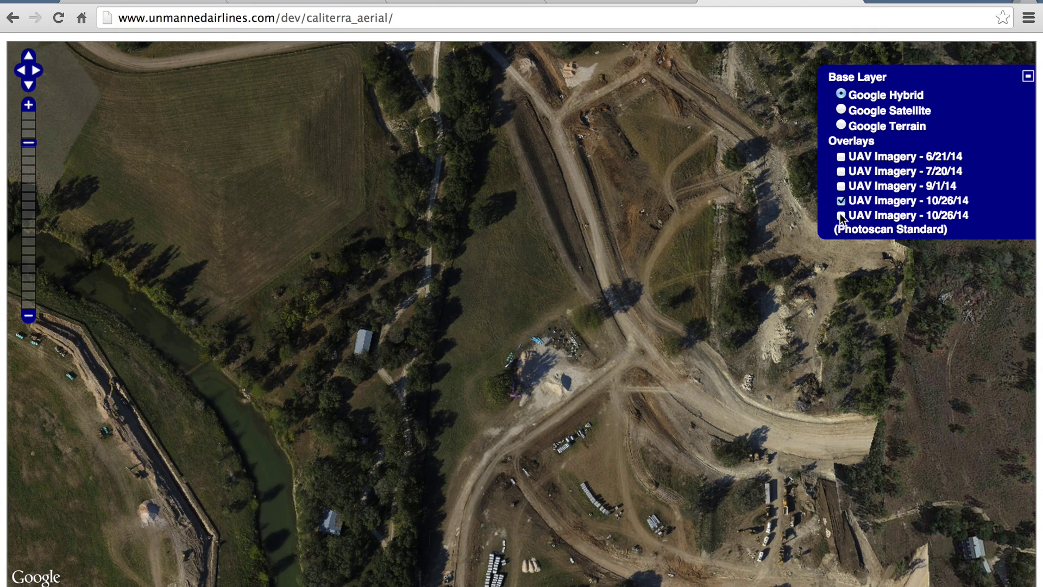
left_click(842, 216)
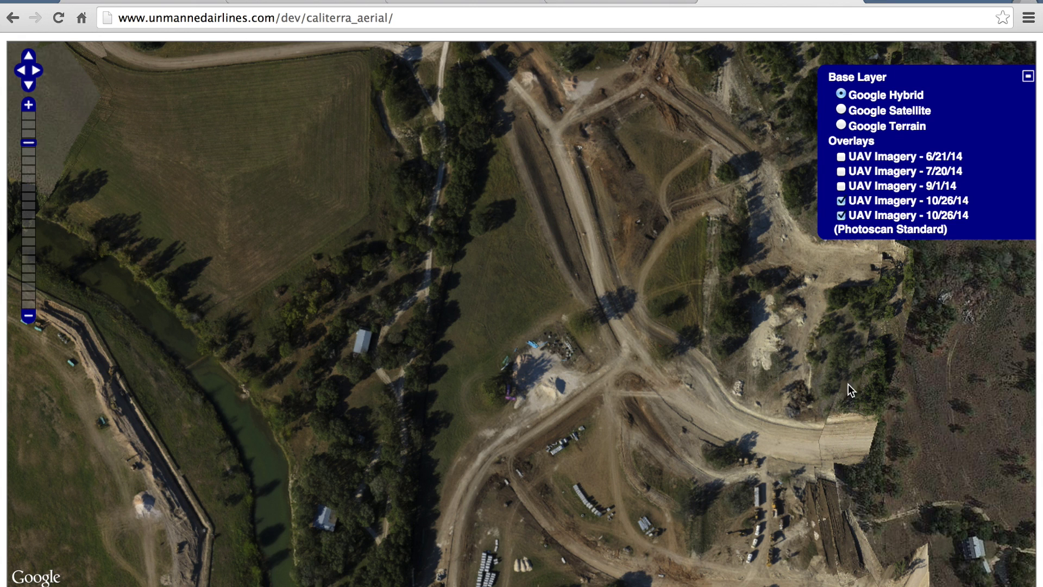
left_click(841, 215)
left_click(841, 216)
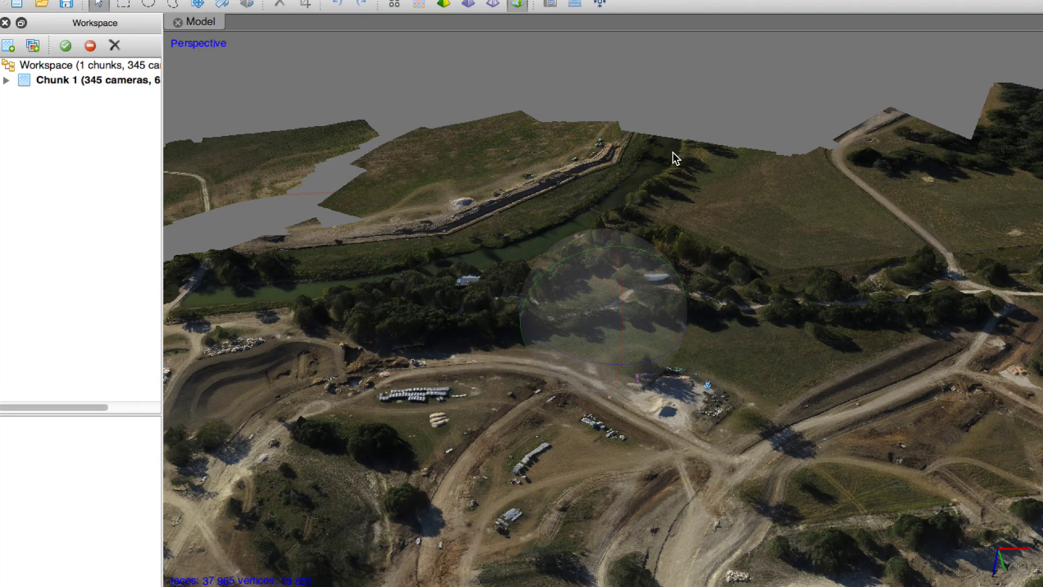
Step: Rotate the textured model to a view from above and zoom in and out over the site
left_click_drag(624, 331, 633, 383)
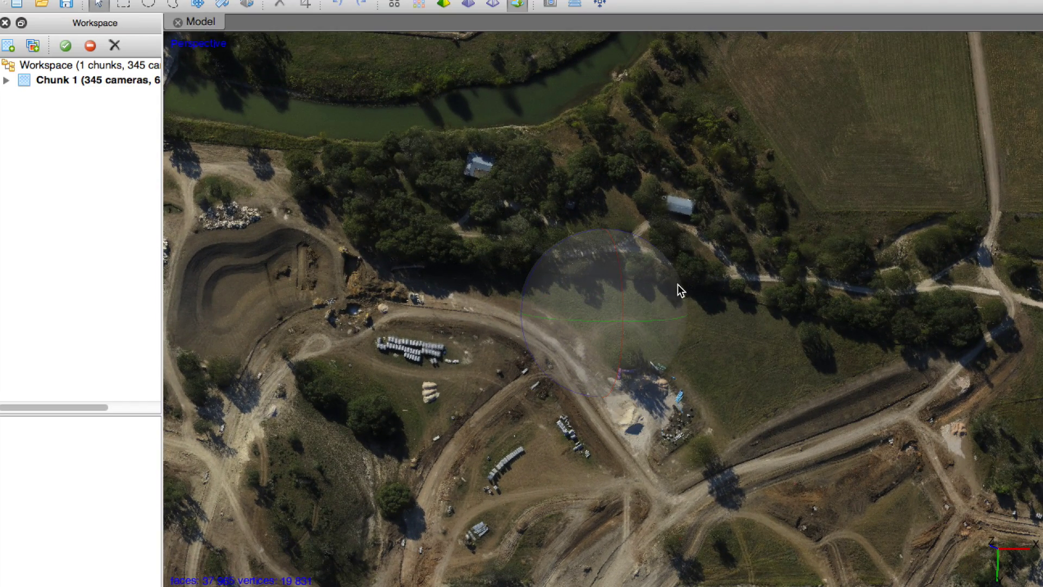
left_click_drag(677, 285, 687, 263)
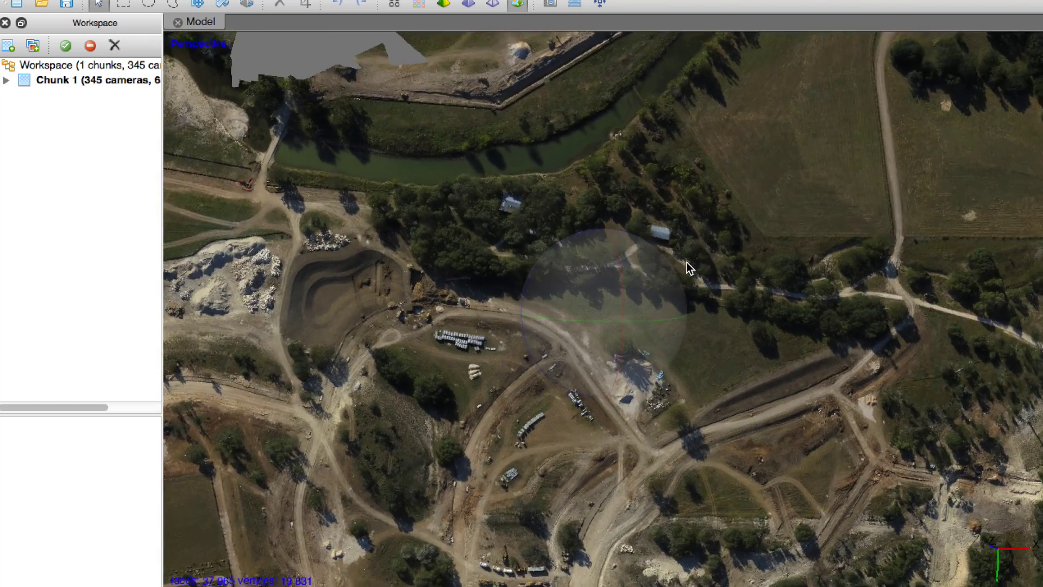
scroll(687, 262, "up", 2)
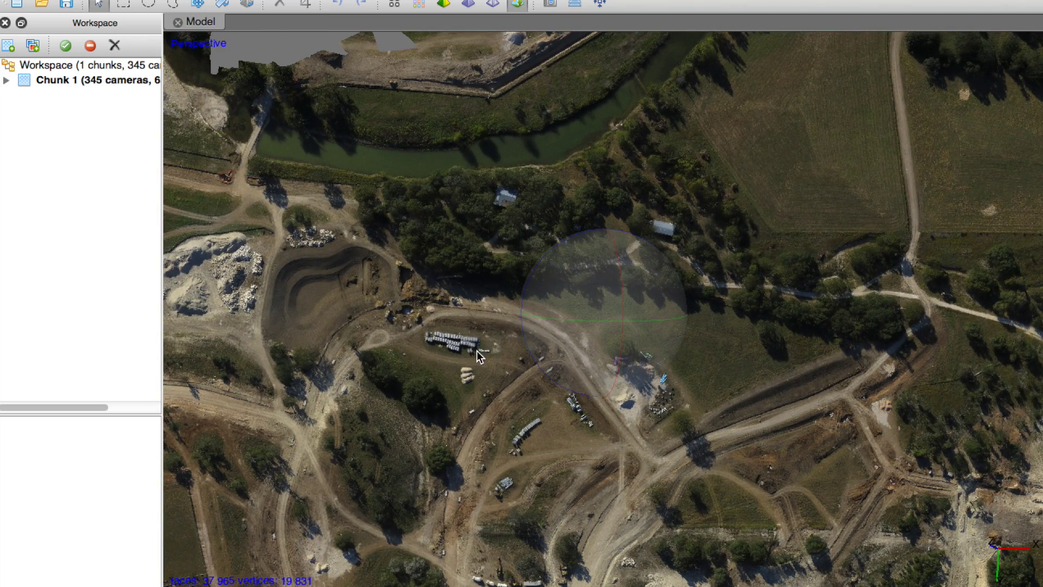
scroll(750, 302, "down", 2)
scroll(750, 302, "down", 2)
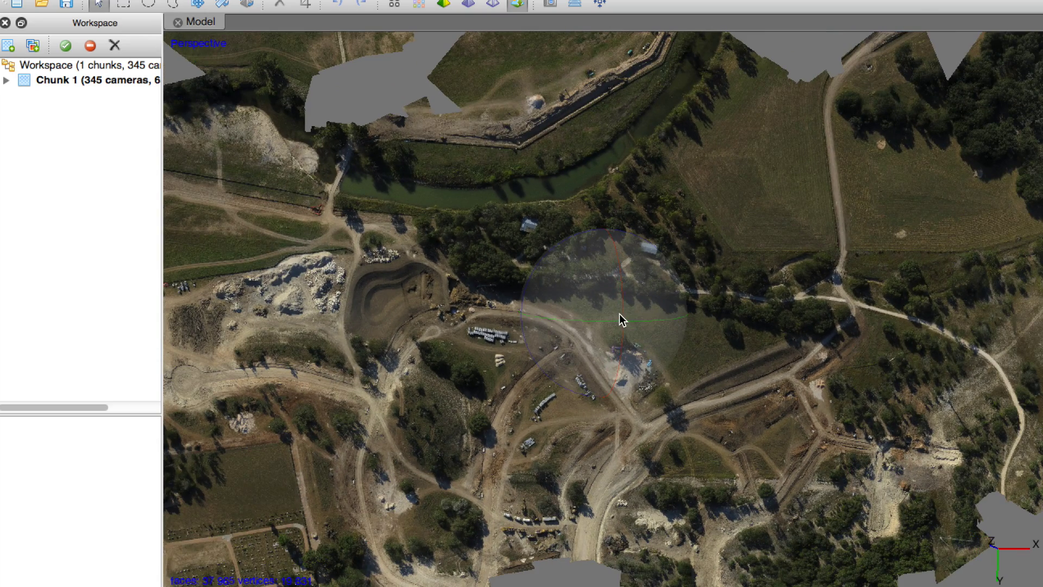
scroll(621, 311, "up", 3)
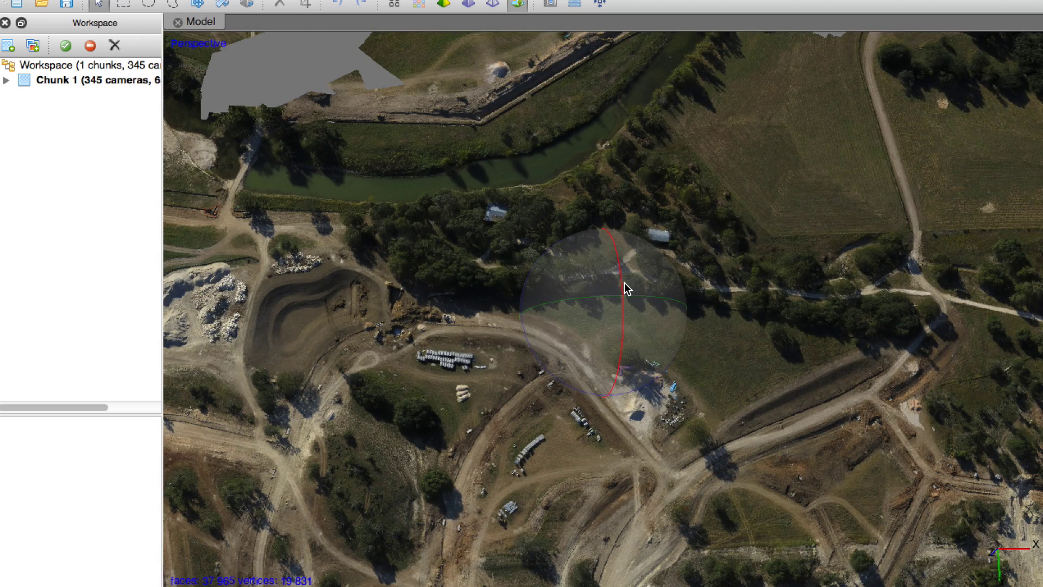
scroll(624, 283, "up", 4)
scroll(624, 282, "down", 3)
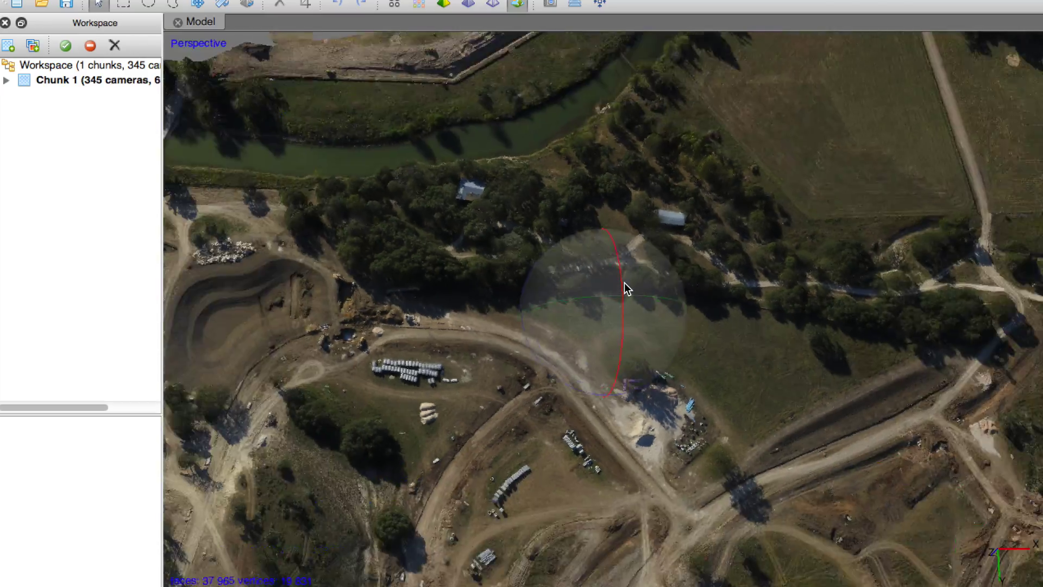
scroll(624, 282, "down", 3)
scroll(624, 282, "up", 3)
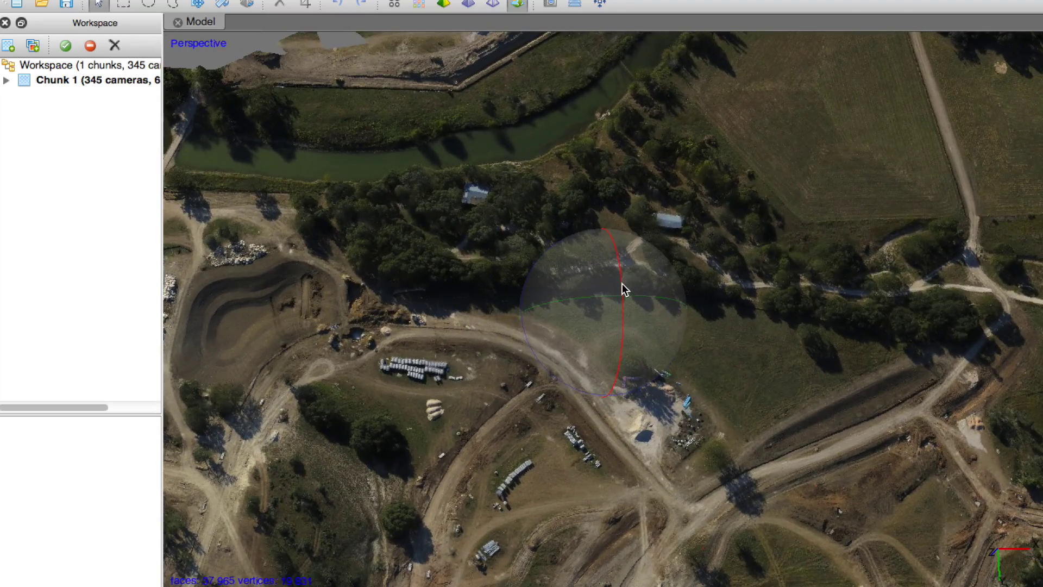
Step: Tilt the model into an oblique perspective, turn it, then return to a top-down view
mouse_move(621, 284)
left_mouse_down()
mouse_move(617, 226)
mouse_move(613, 293)
left_mouse_up()
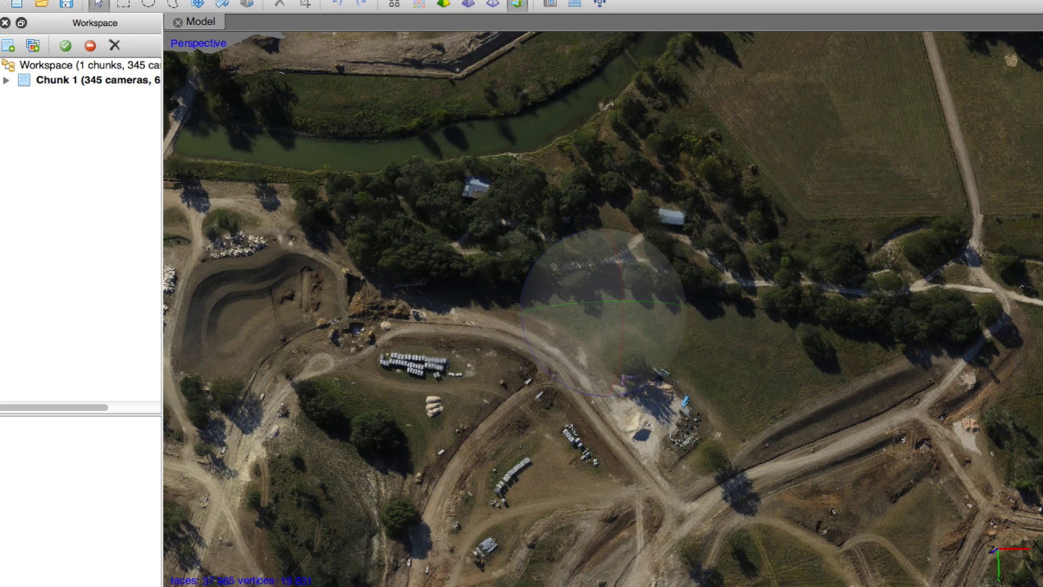
scroll(771, 309, "down", 2)
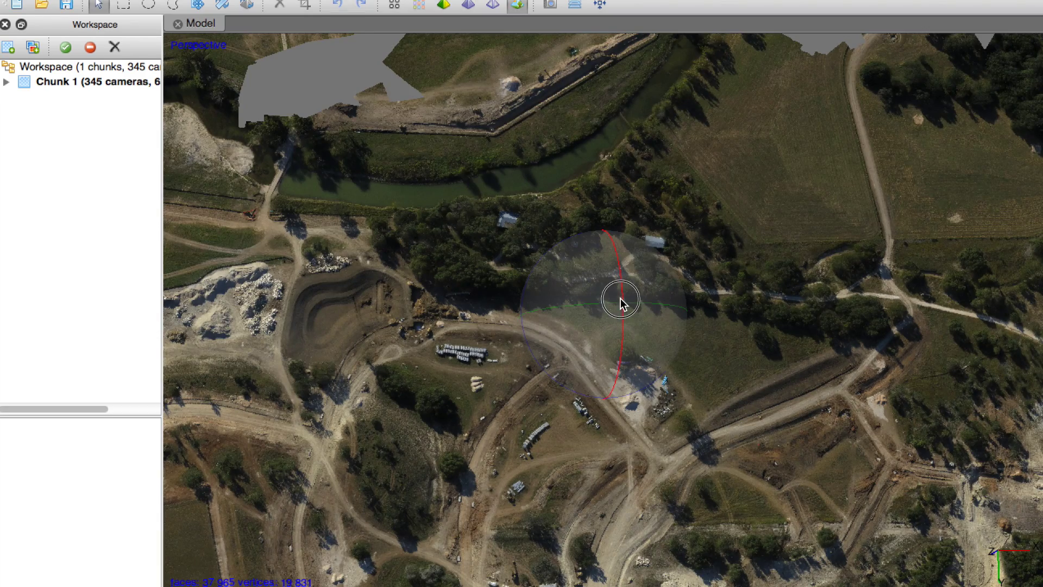
left_click_drag(621, 302, 613, 252)
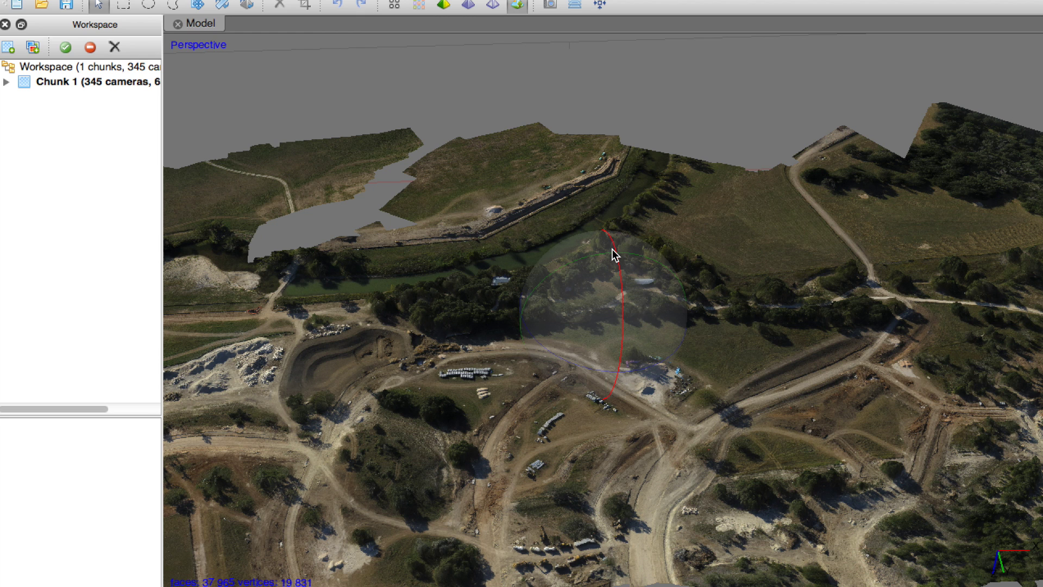
left_click_drag(615, 254, 789, 277)
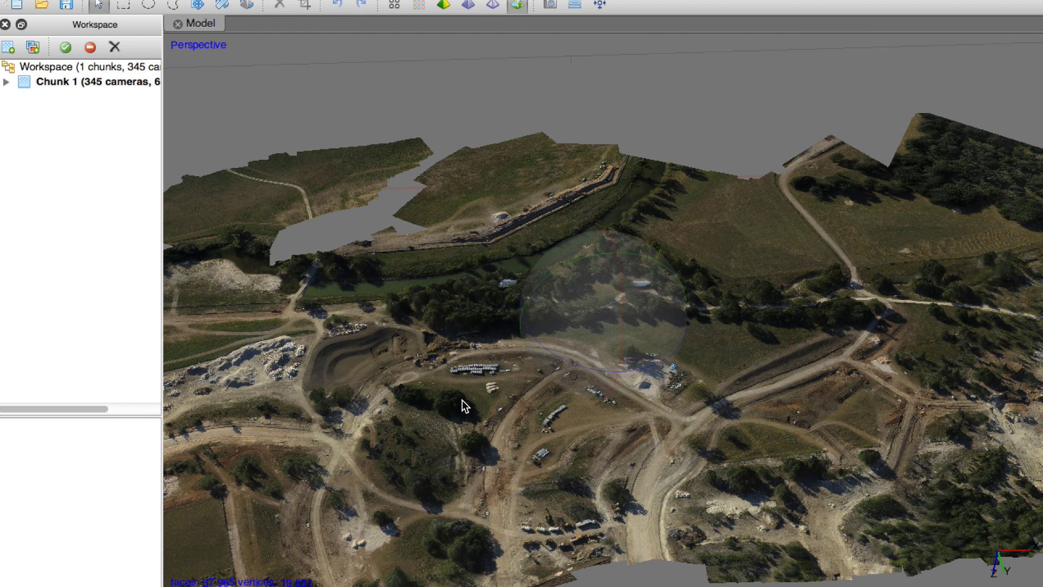
scroll(737, 321, "up", 3)
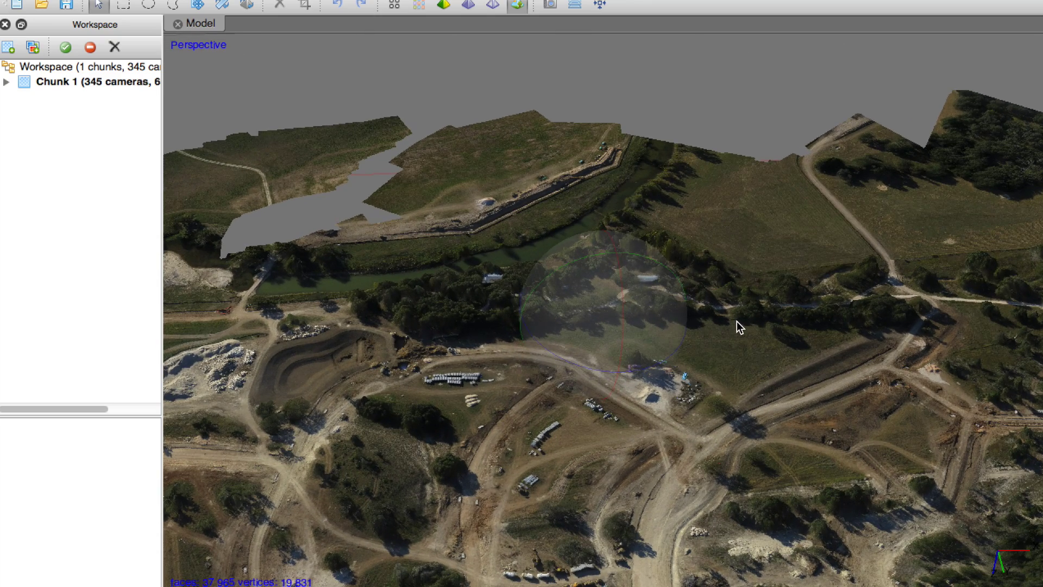
scroll(737, 321, "up", 2)
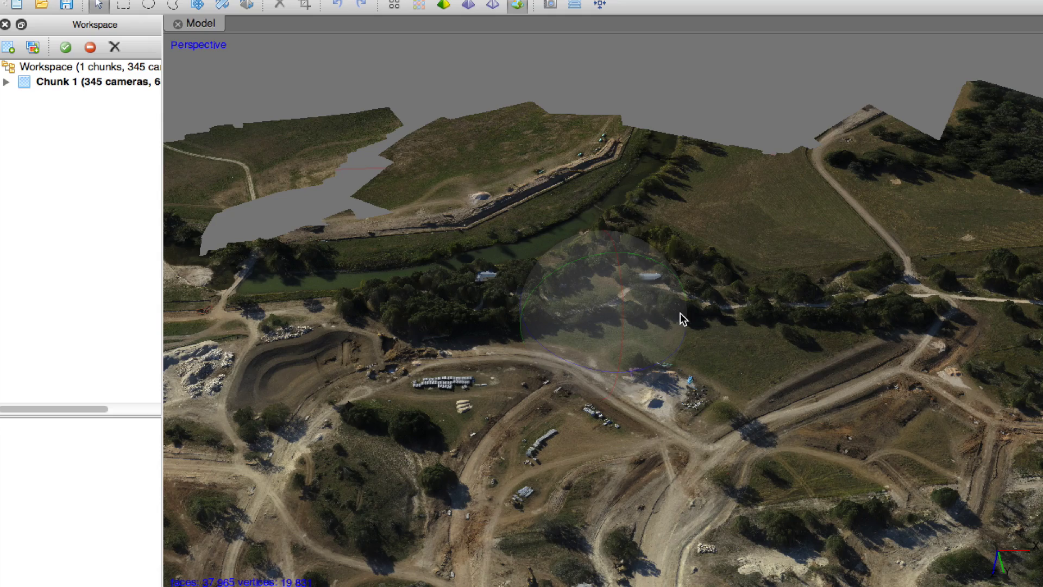
left_click_drag(627, 299, 623, 387)
scroll(709, 273, "up", 3)
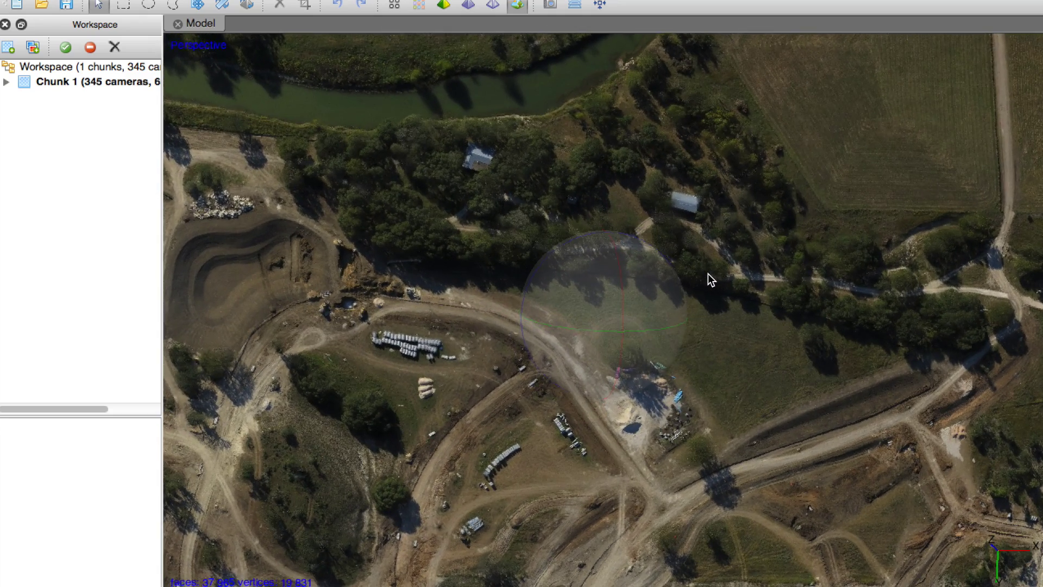